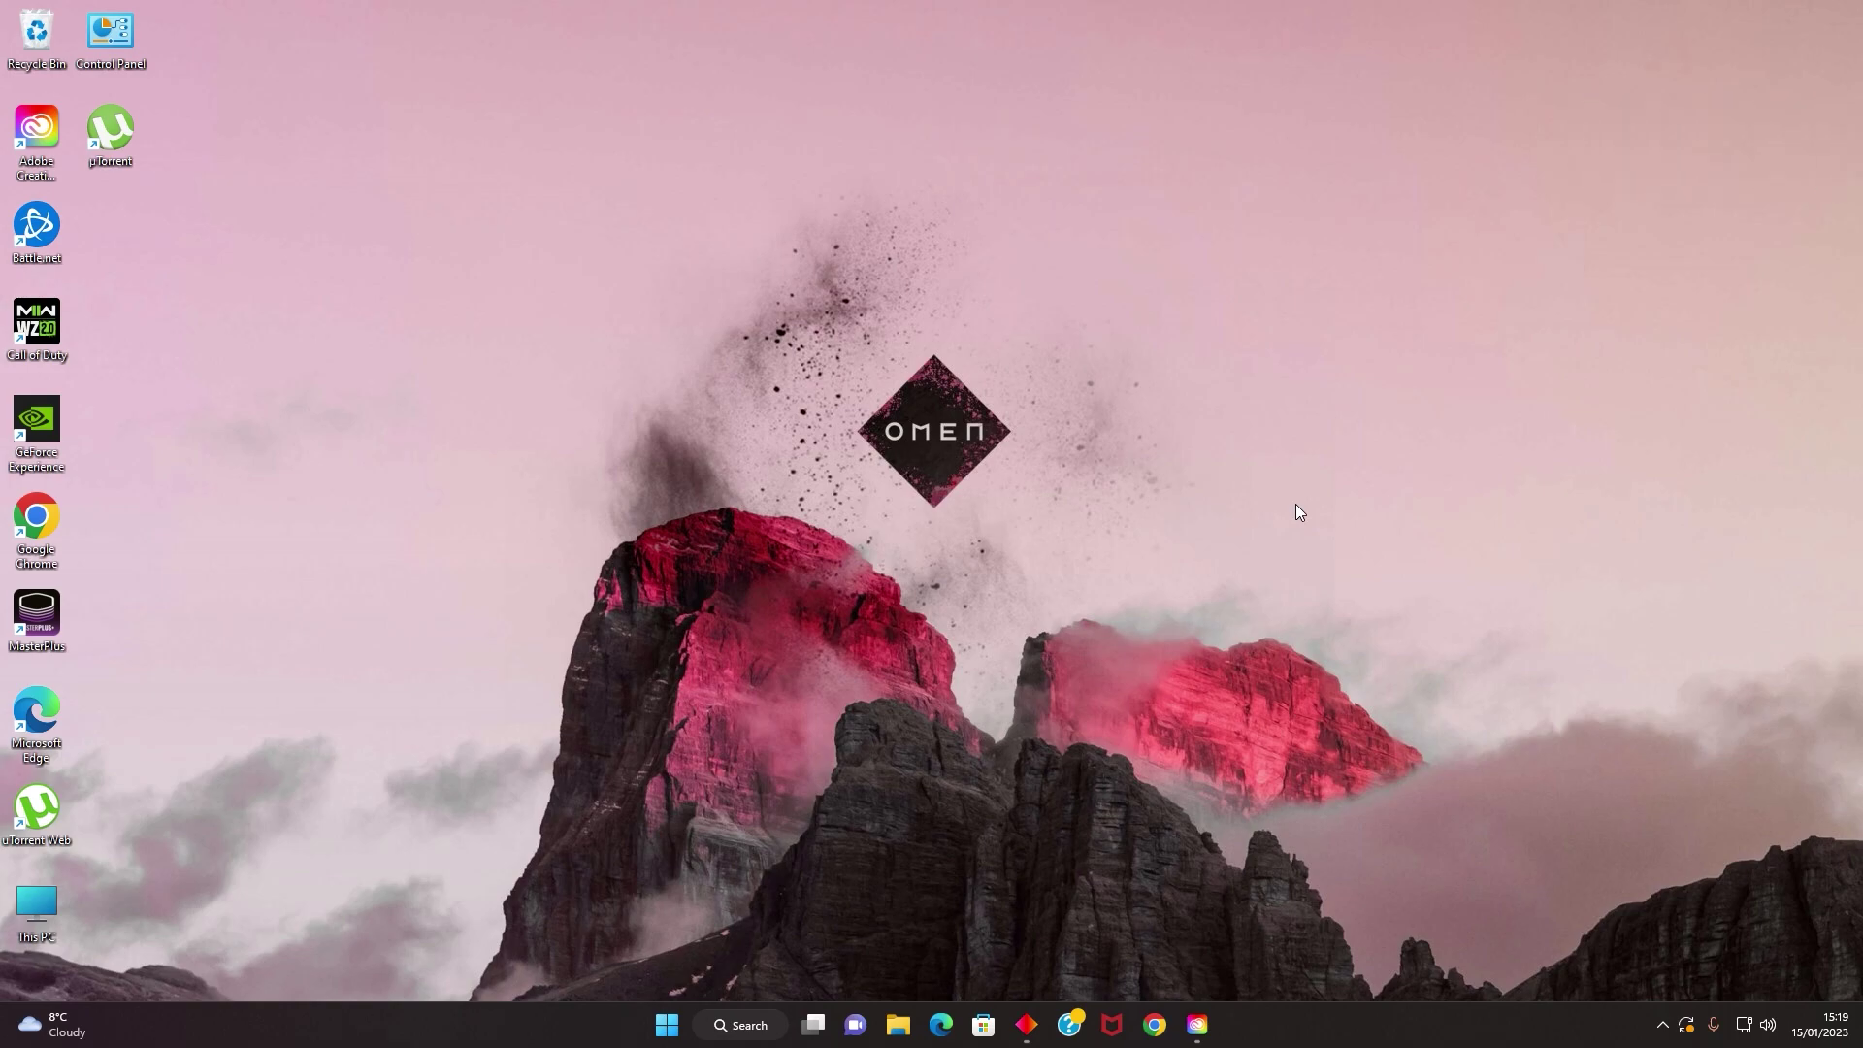
Expand the taskbar's hidden icons to show µTorrent 3.6 running in the background.
click(1662, 1024)
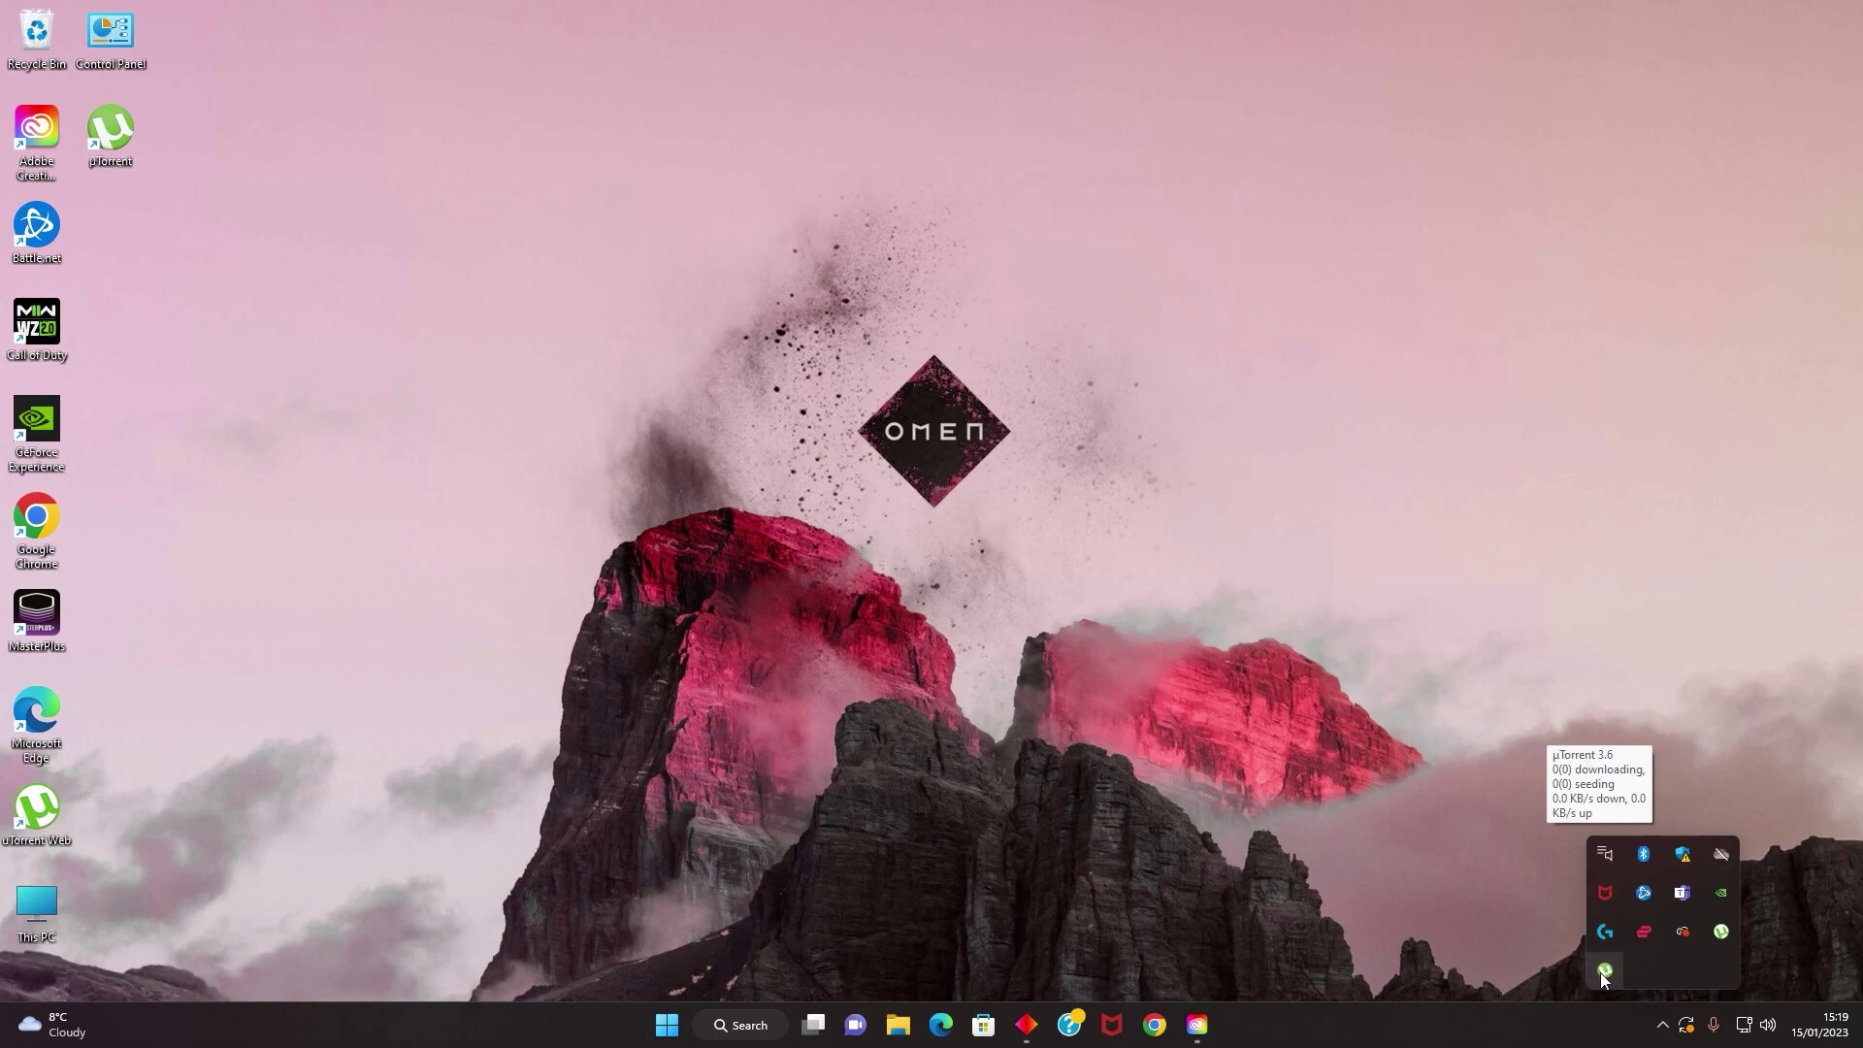
Open uTorrent Web in the browser, close the duplicate tab and accept the cookie notice.
click(1722, 933)
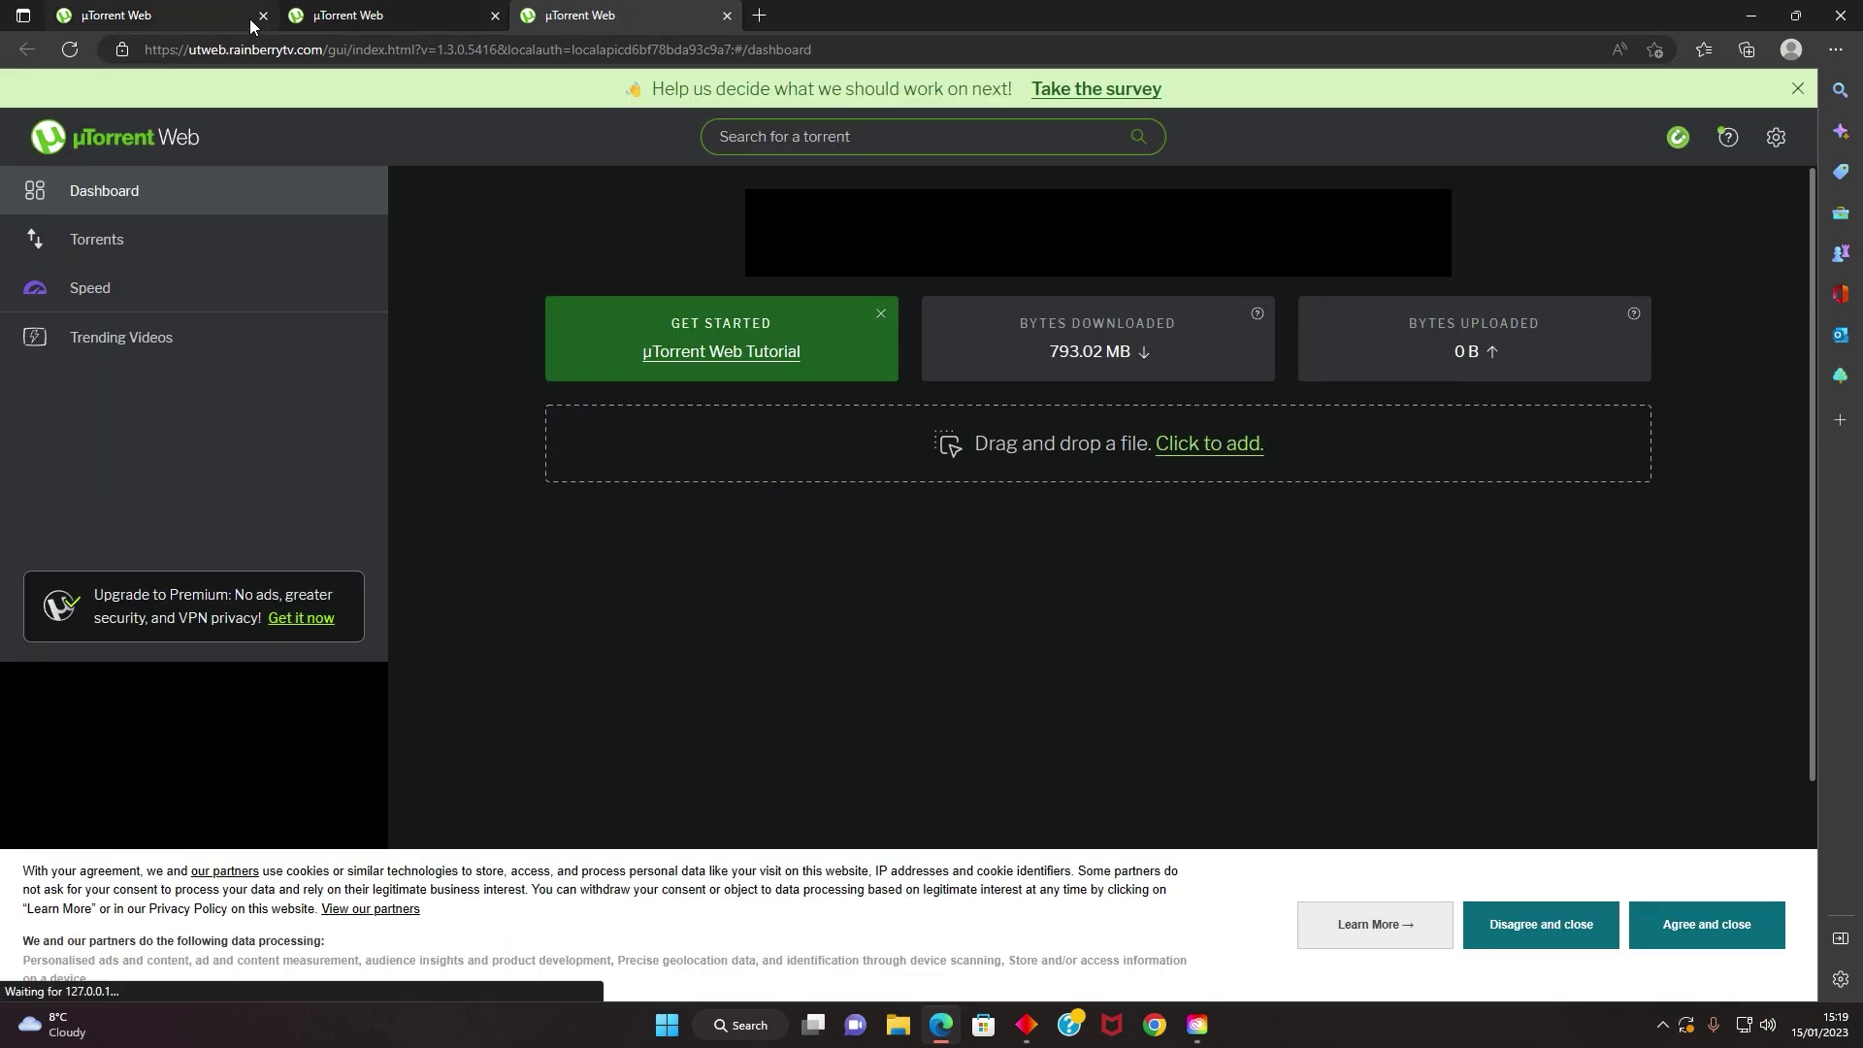
click(260, 16)
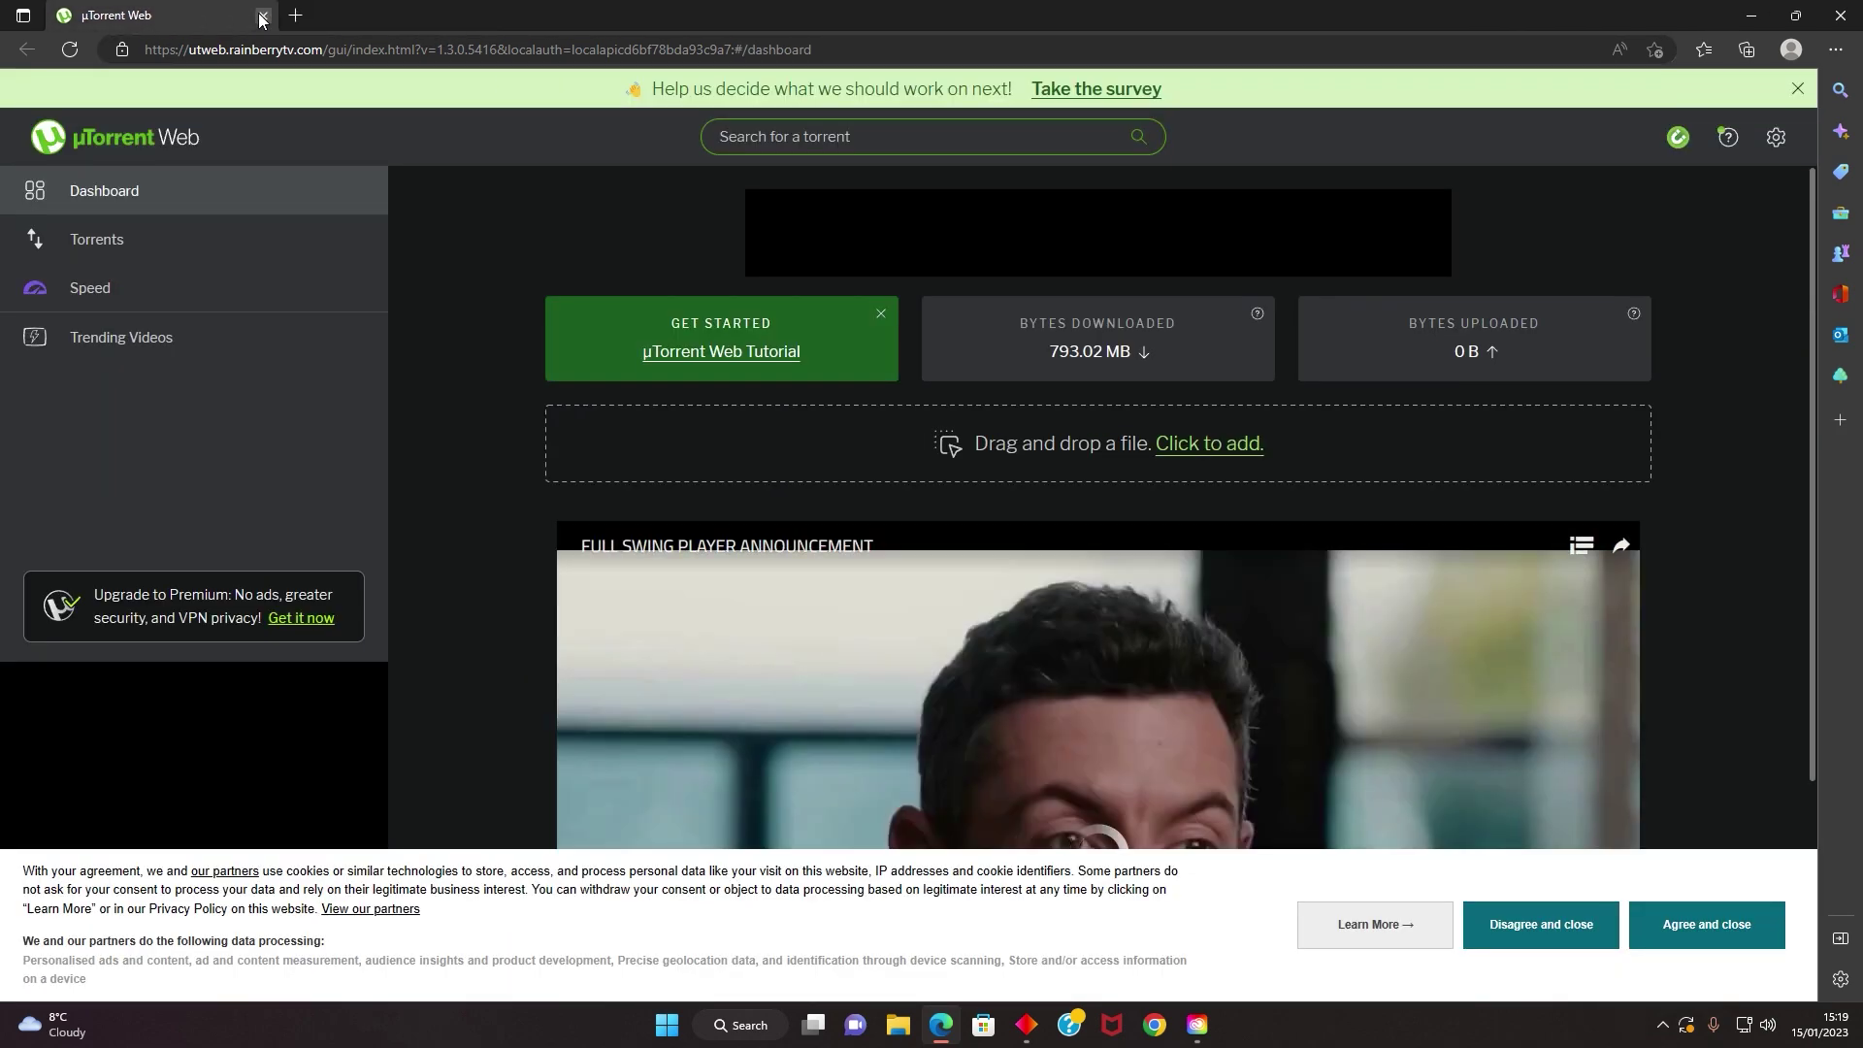
click(1752, 933)
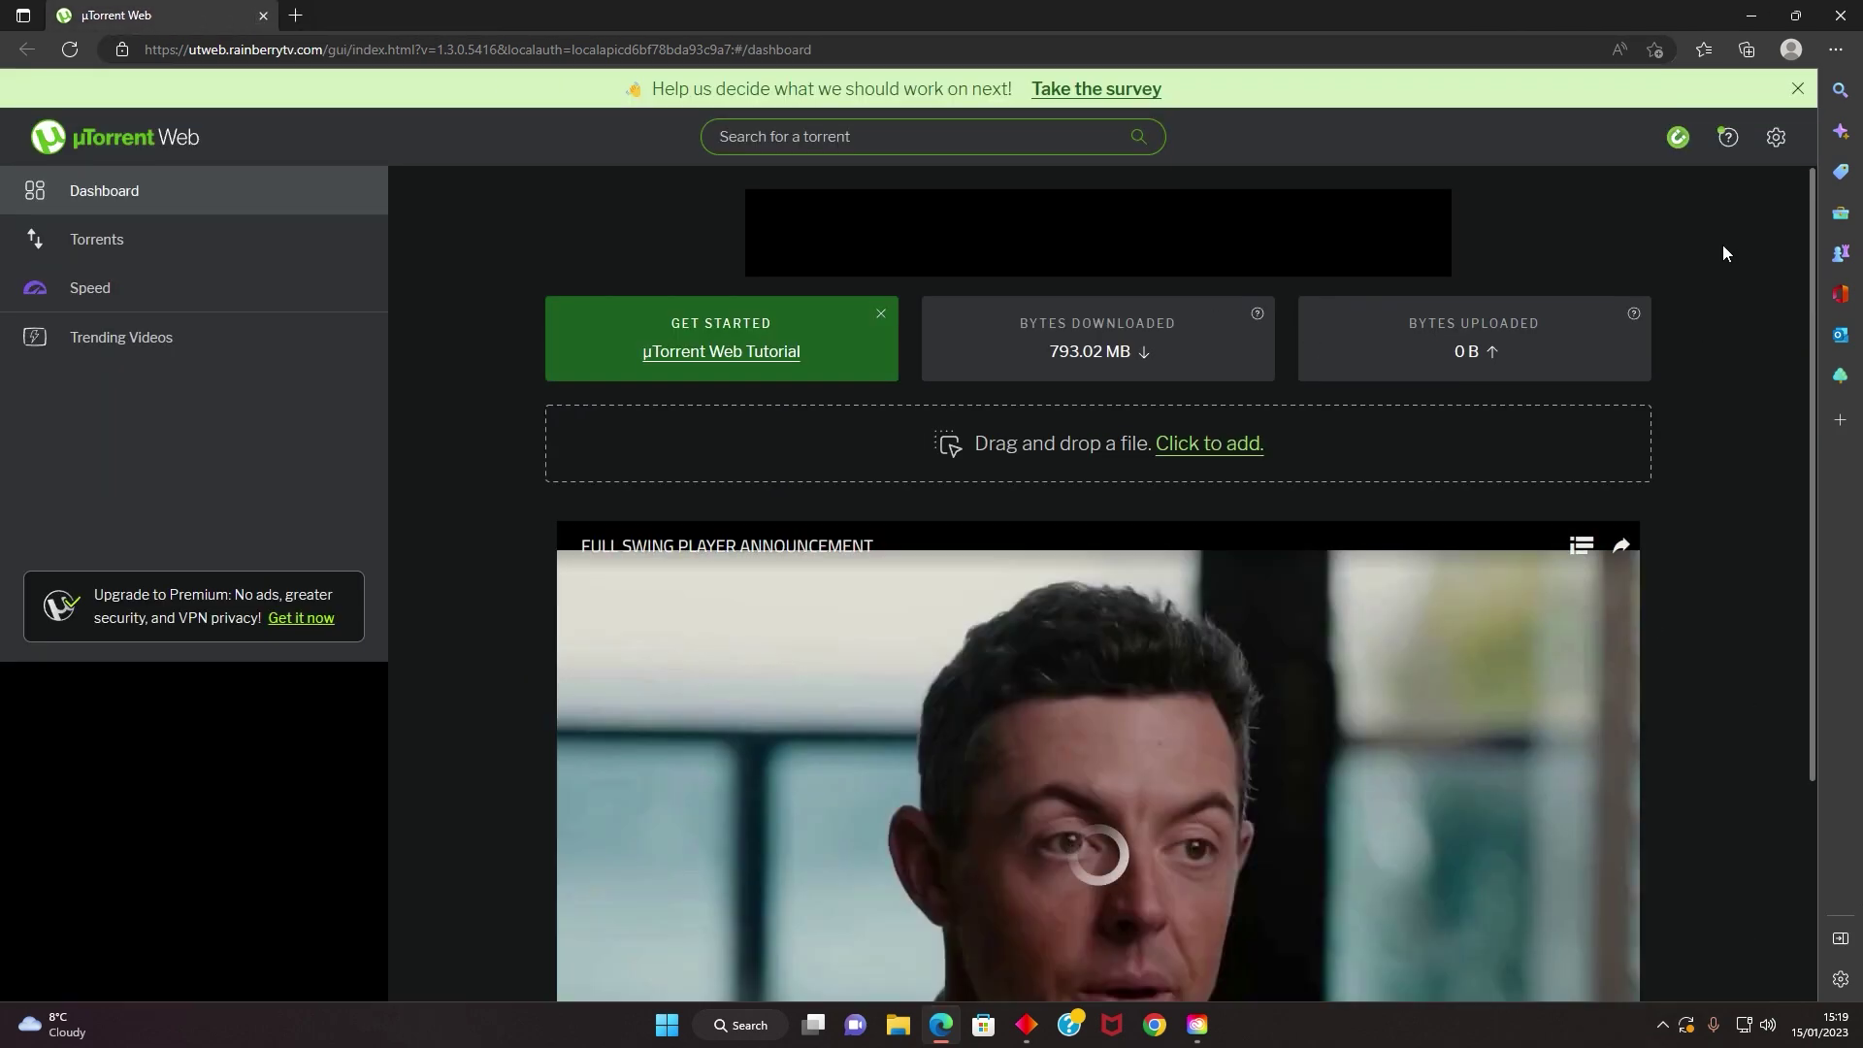
Look through the uTorrent Web settings panel, then close it.
click(1776, 137)
scroll(883, 562, down, 9)
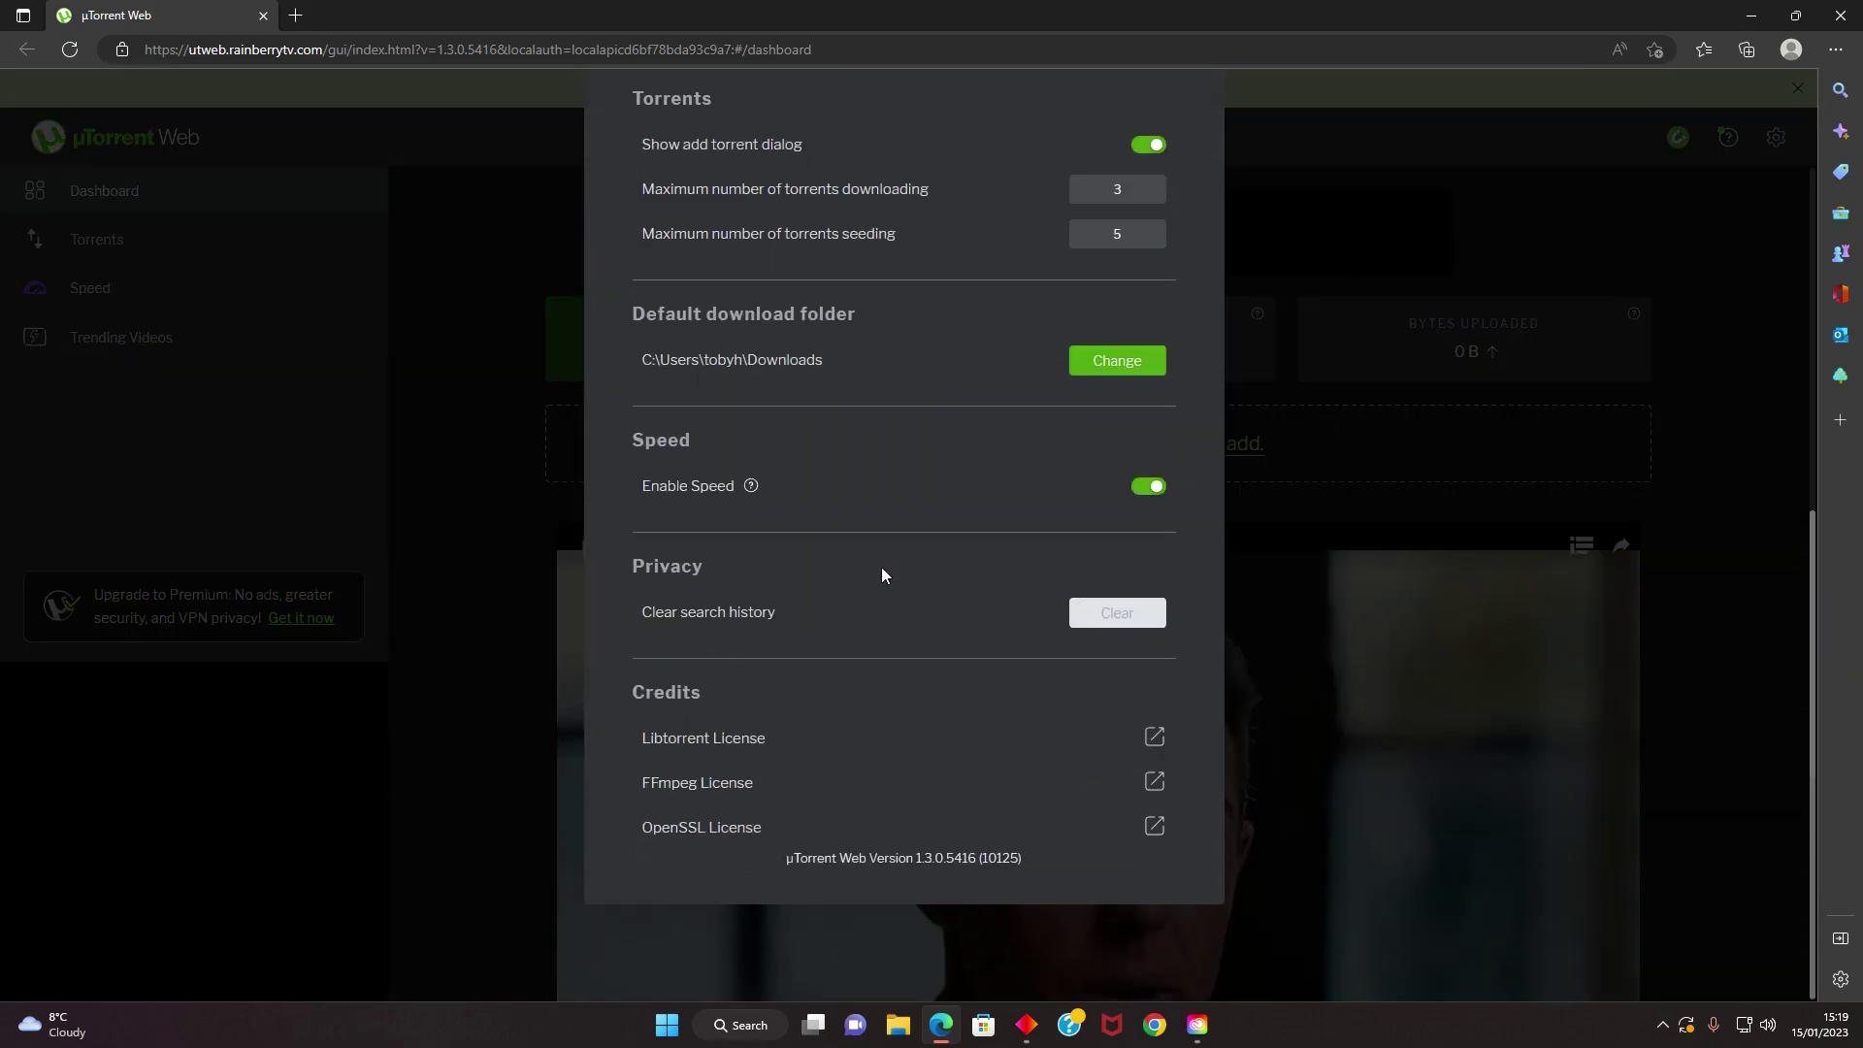
scroll(881, 567, up, 10)
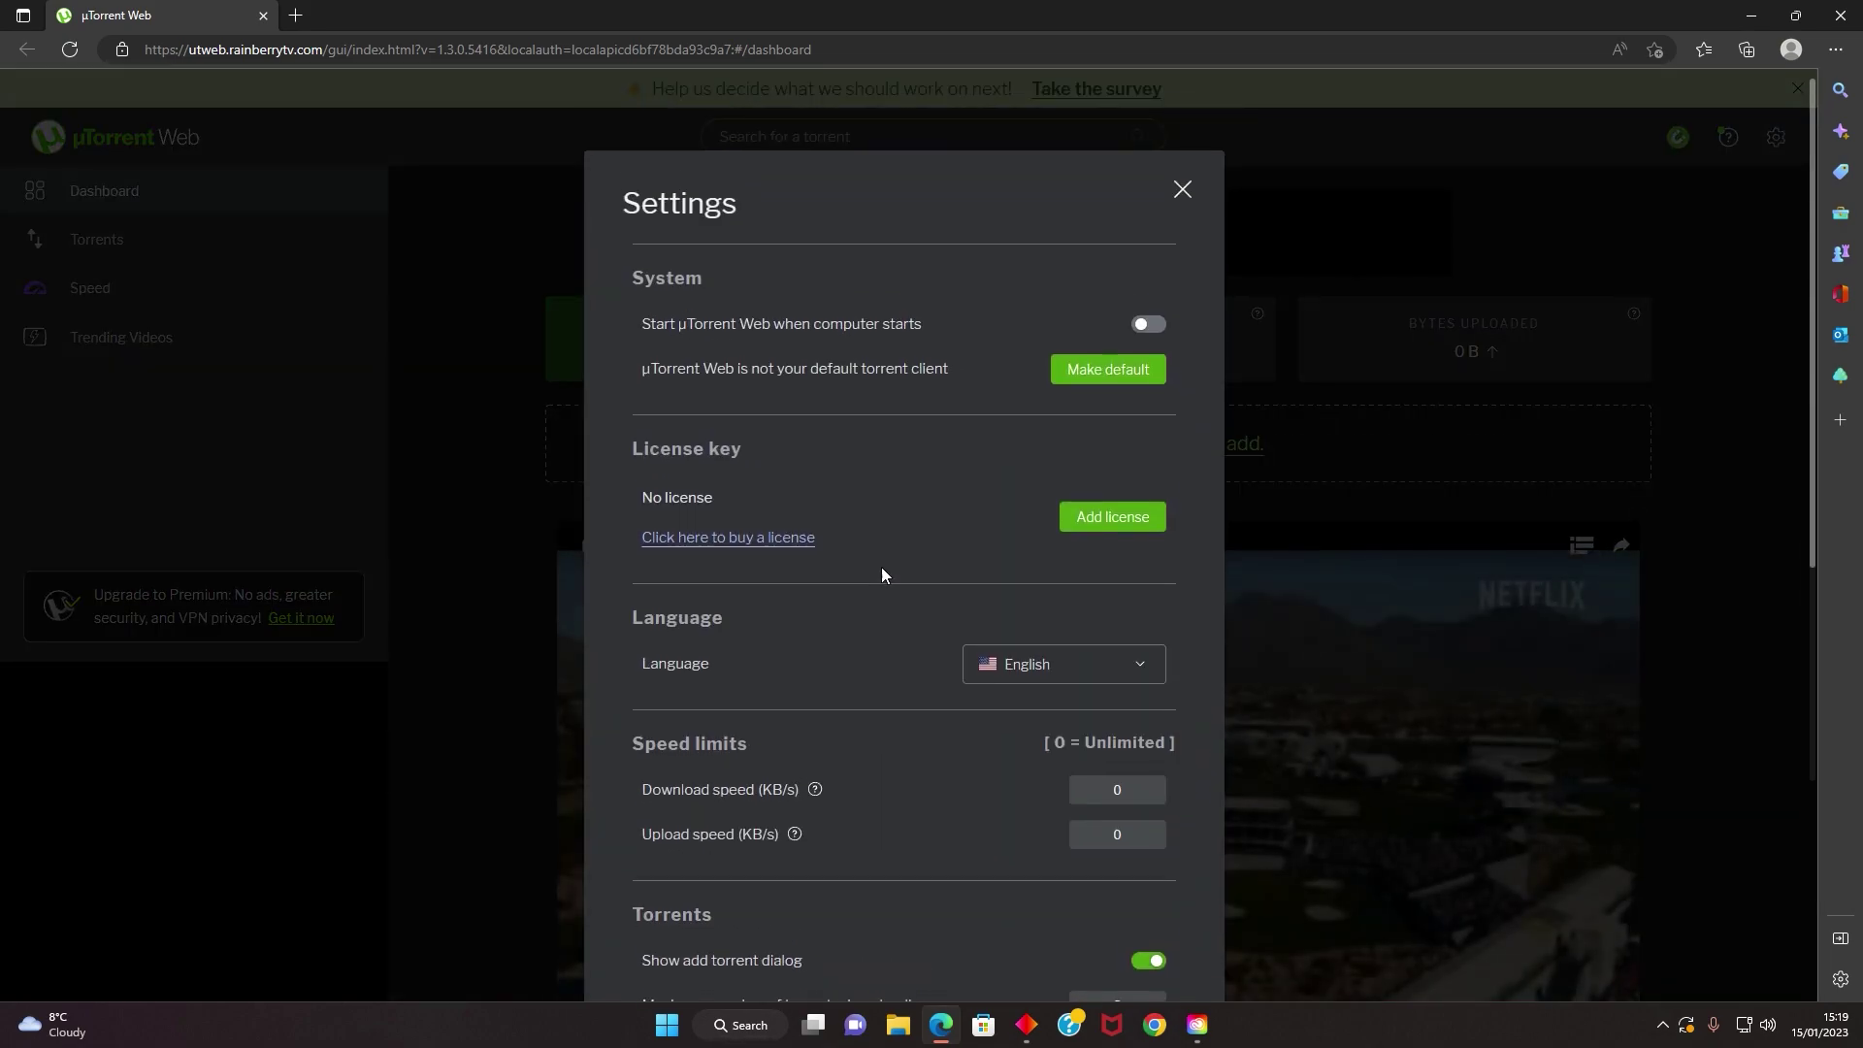
click(1182, 205)
Show the desktop and hidden tray icons, and look at uTorrent's tray quick-actions menu.
key(super+d)
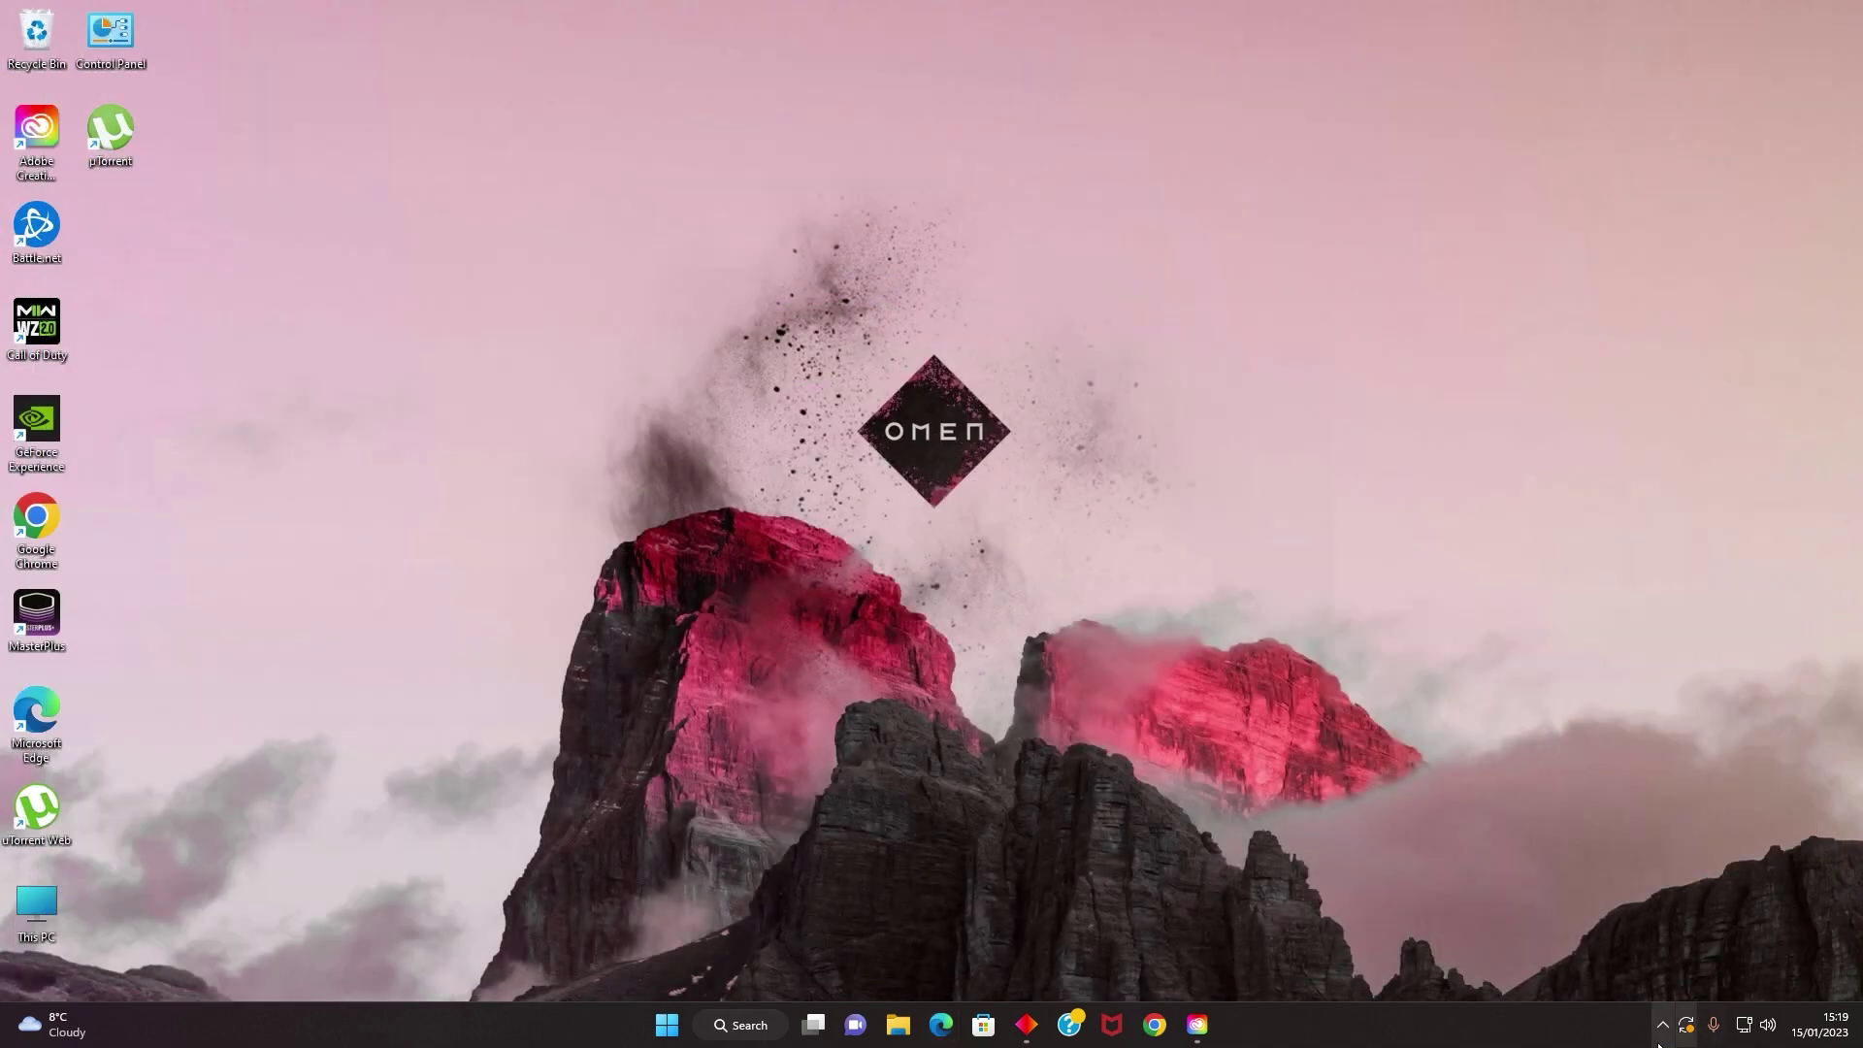
click(1662, 1024)
right_click(1605, 974)
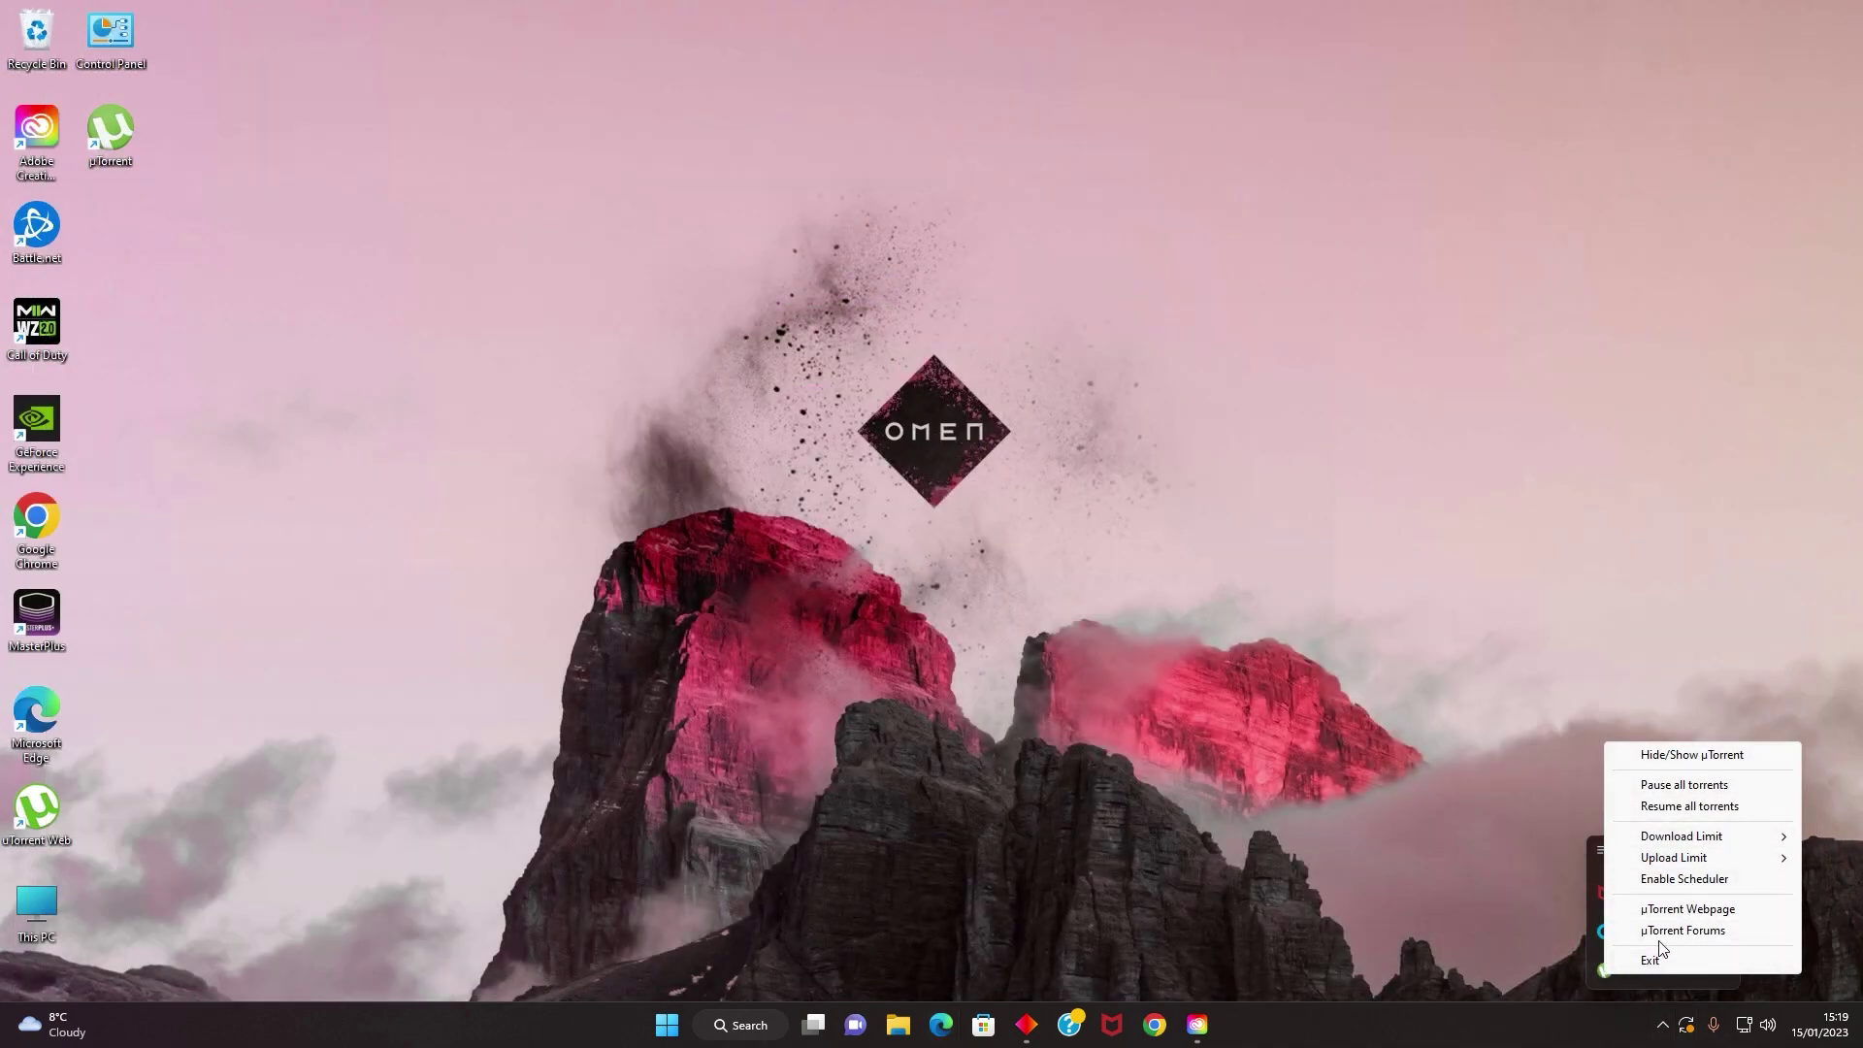
click(1606, 978)
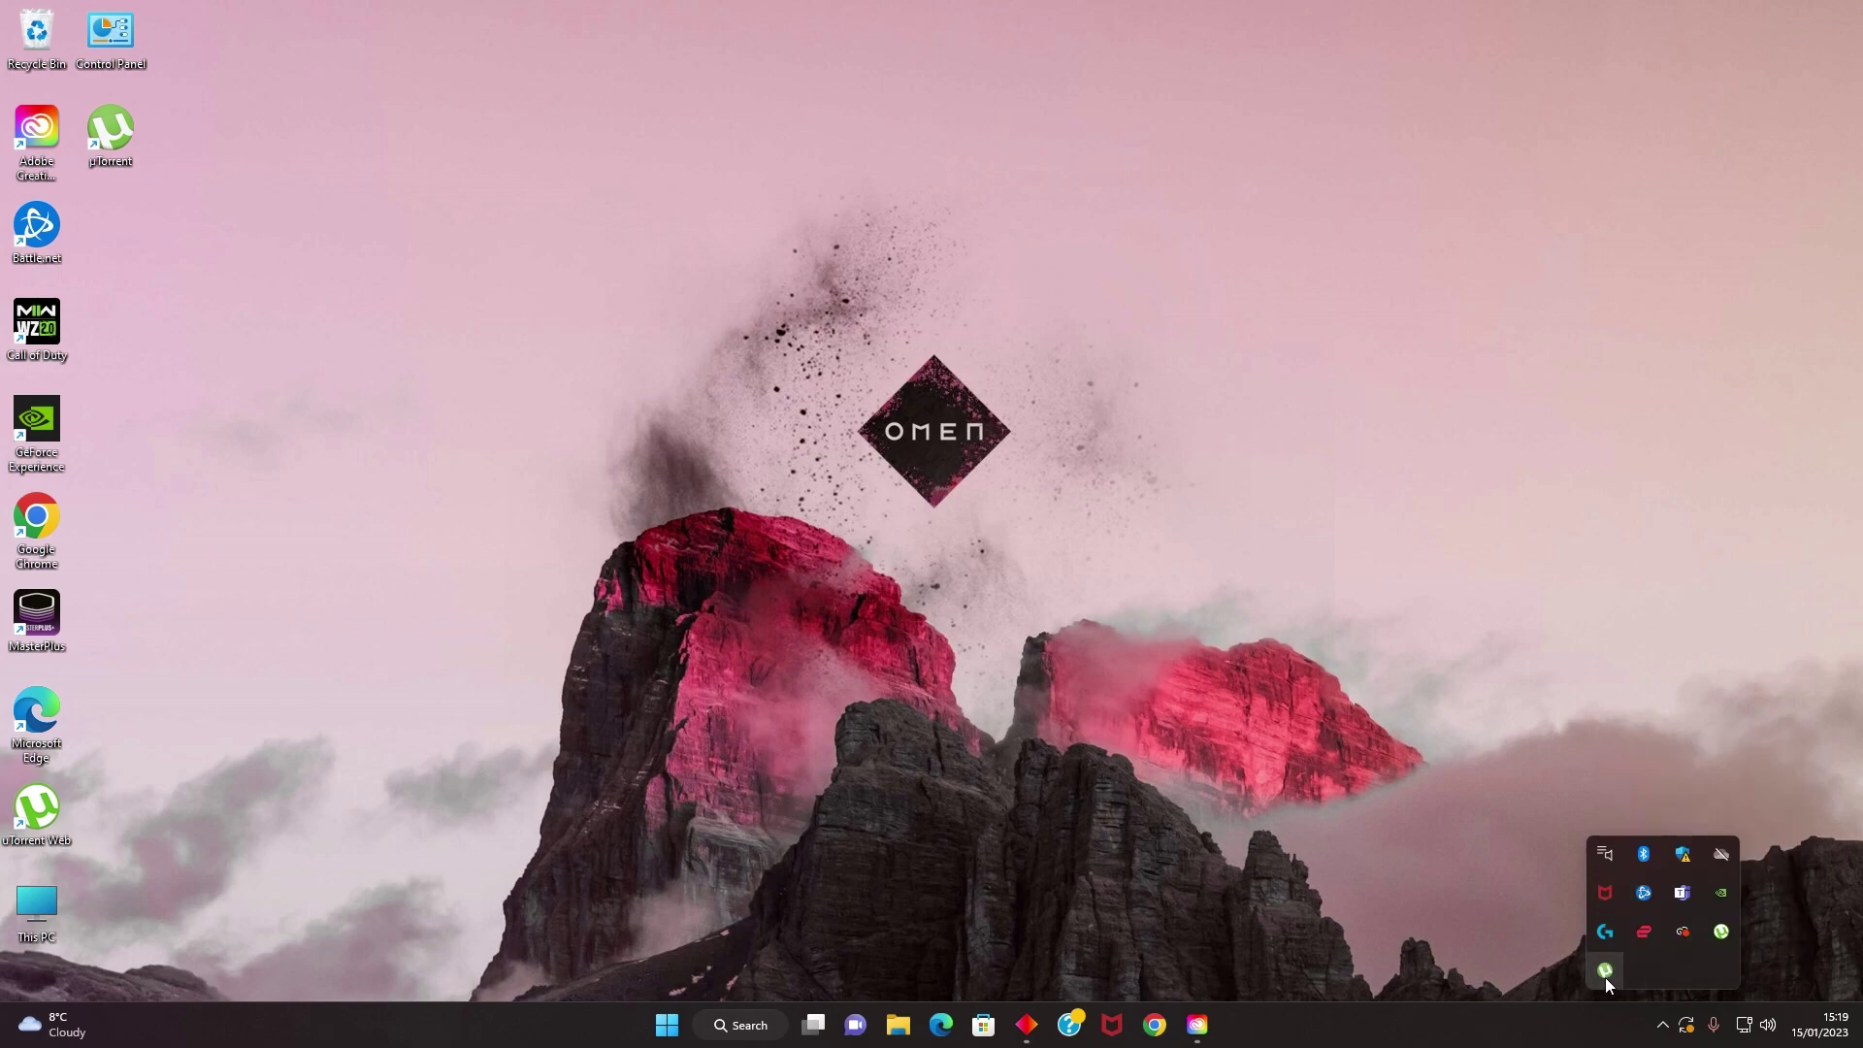
Launch uTorrent from Start search and bring up the uTorrent 3.6 main window from the tray.
click(704, 1040)
text(utor)
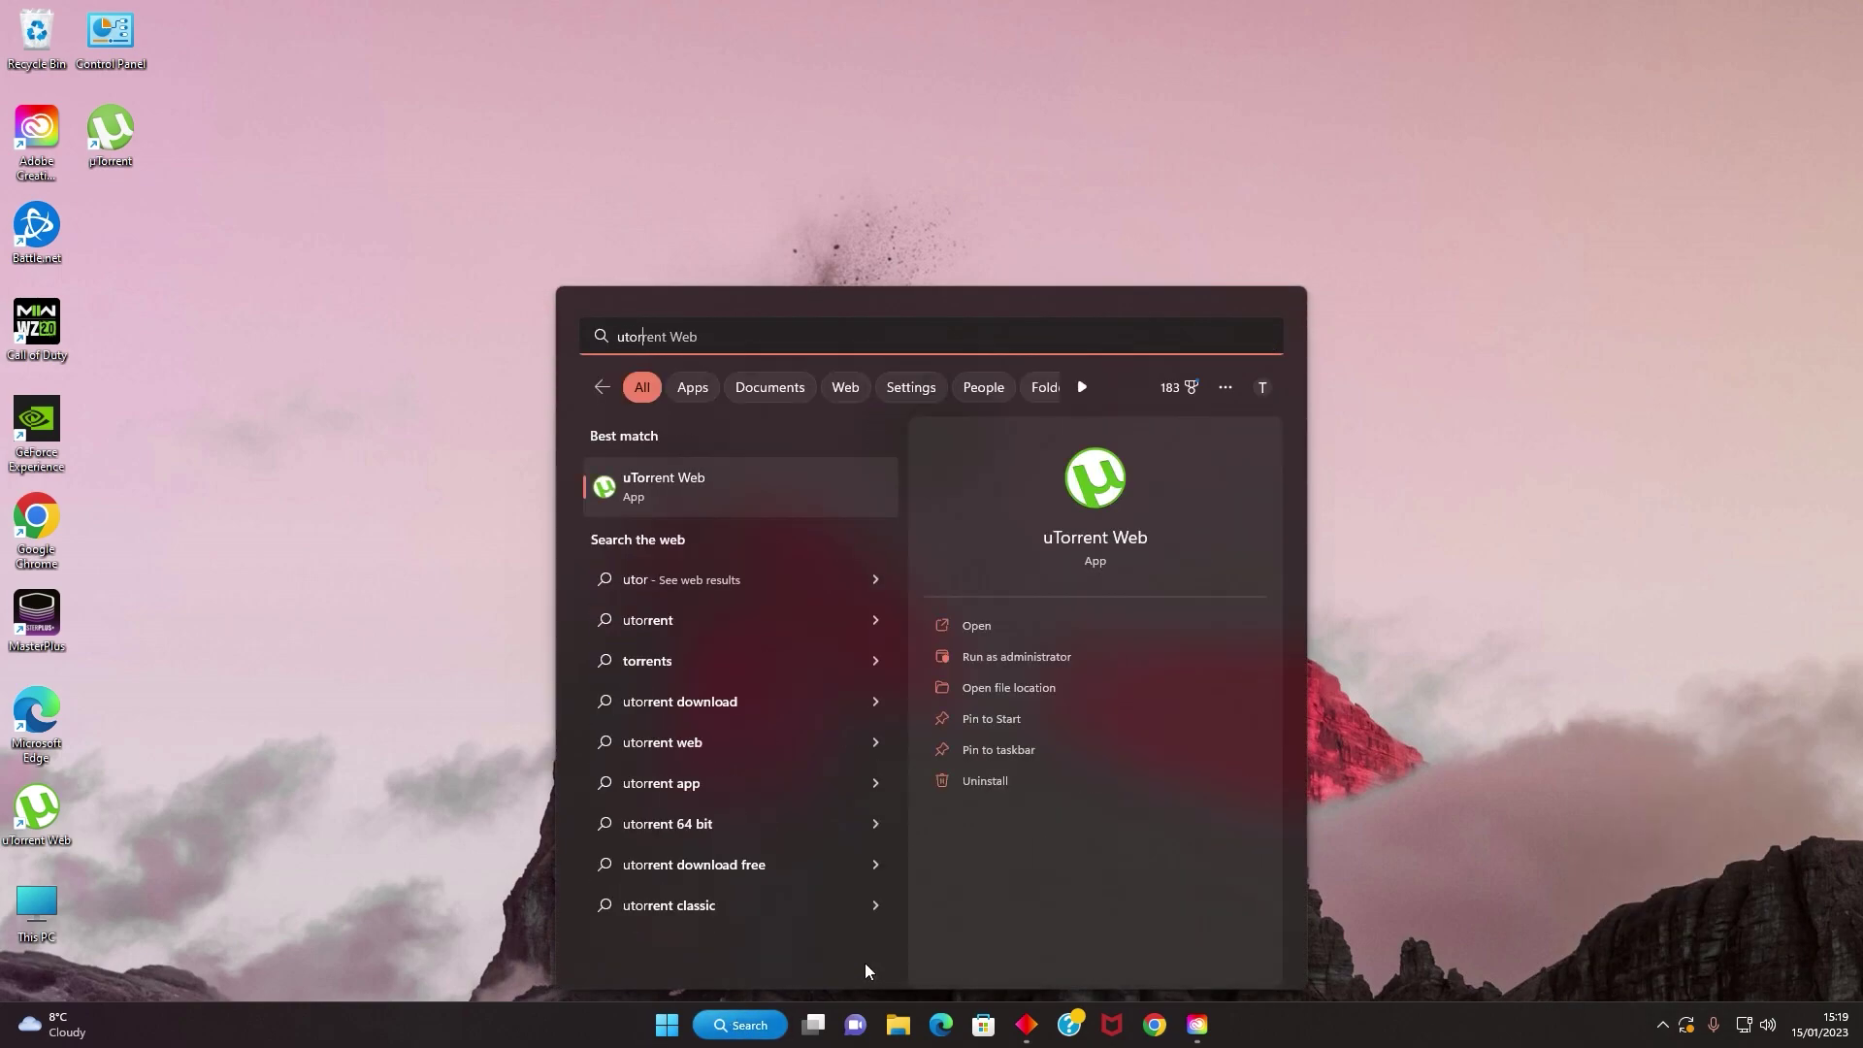
text(rent)
key(Return)
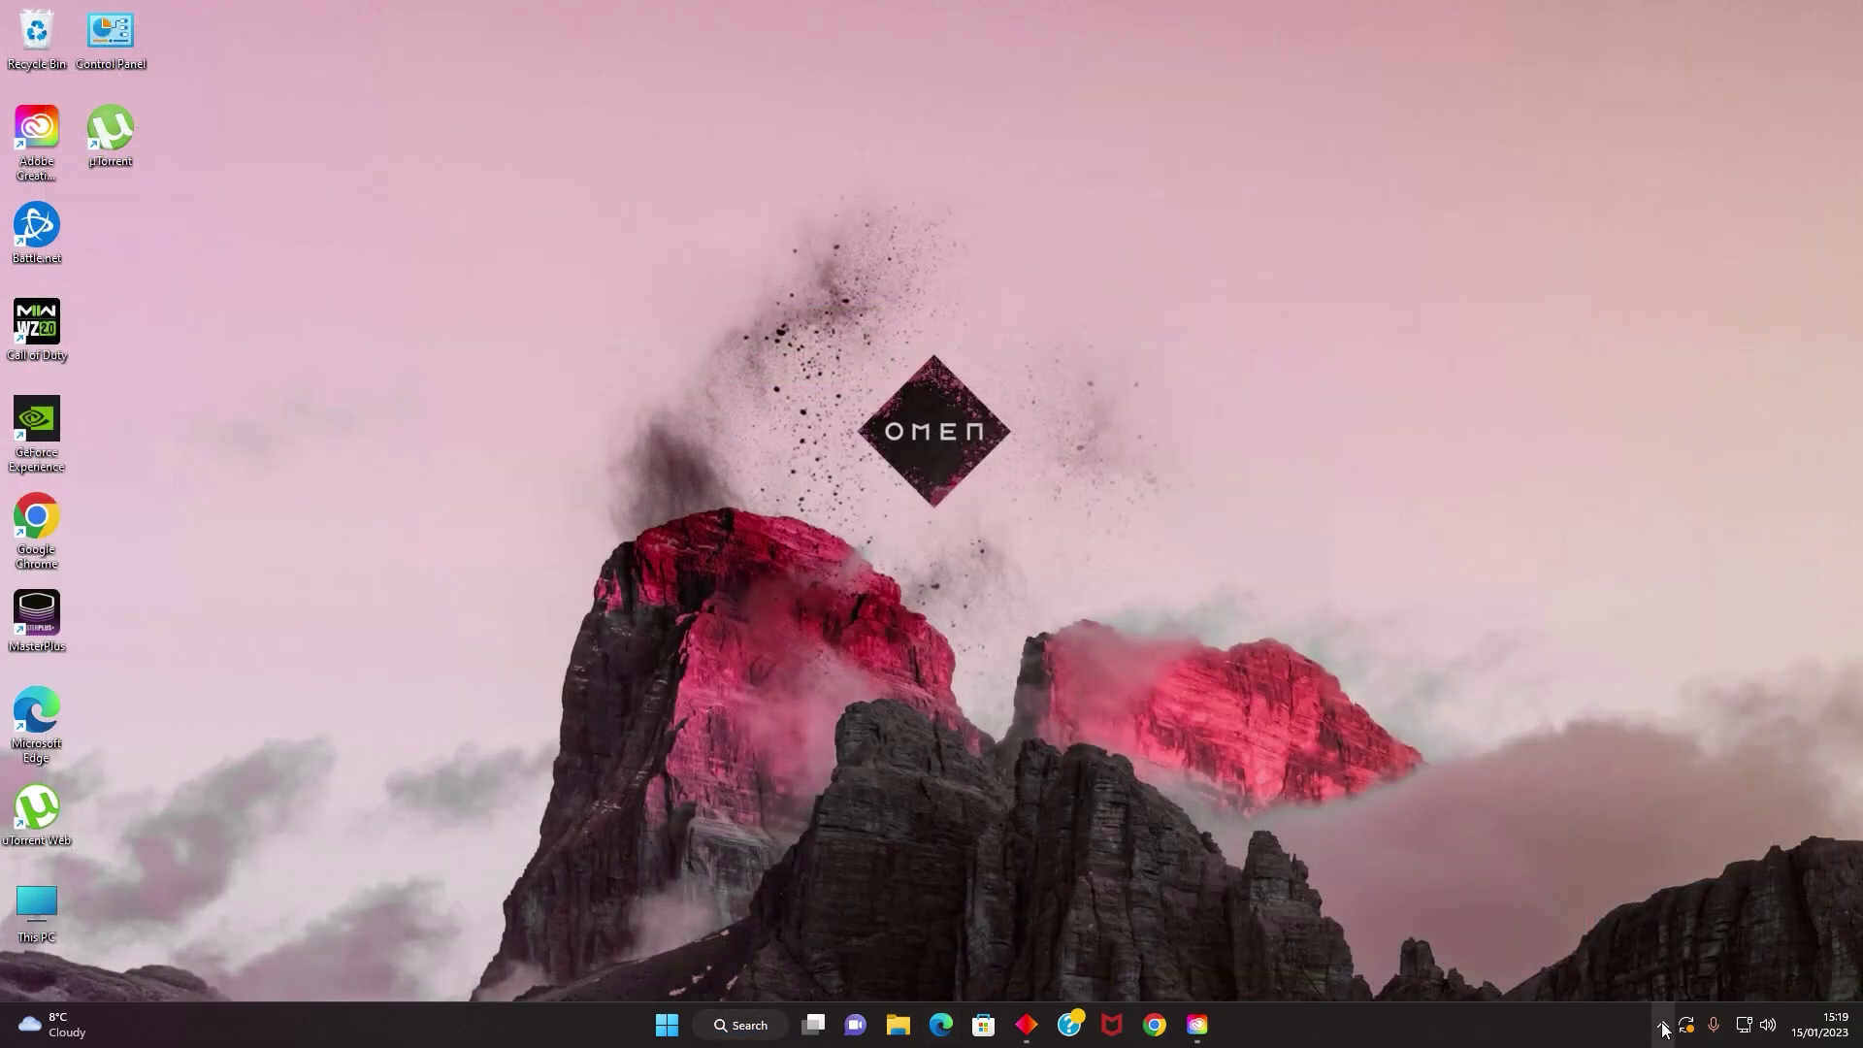
click(1663, 1027)
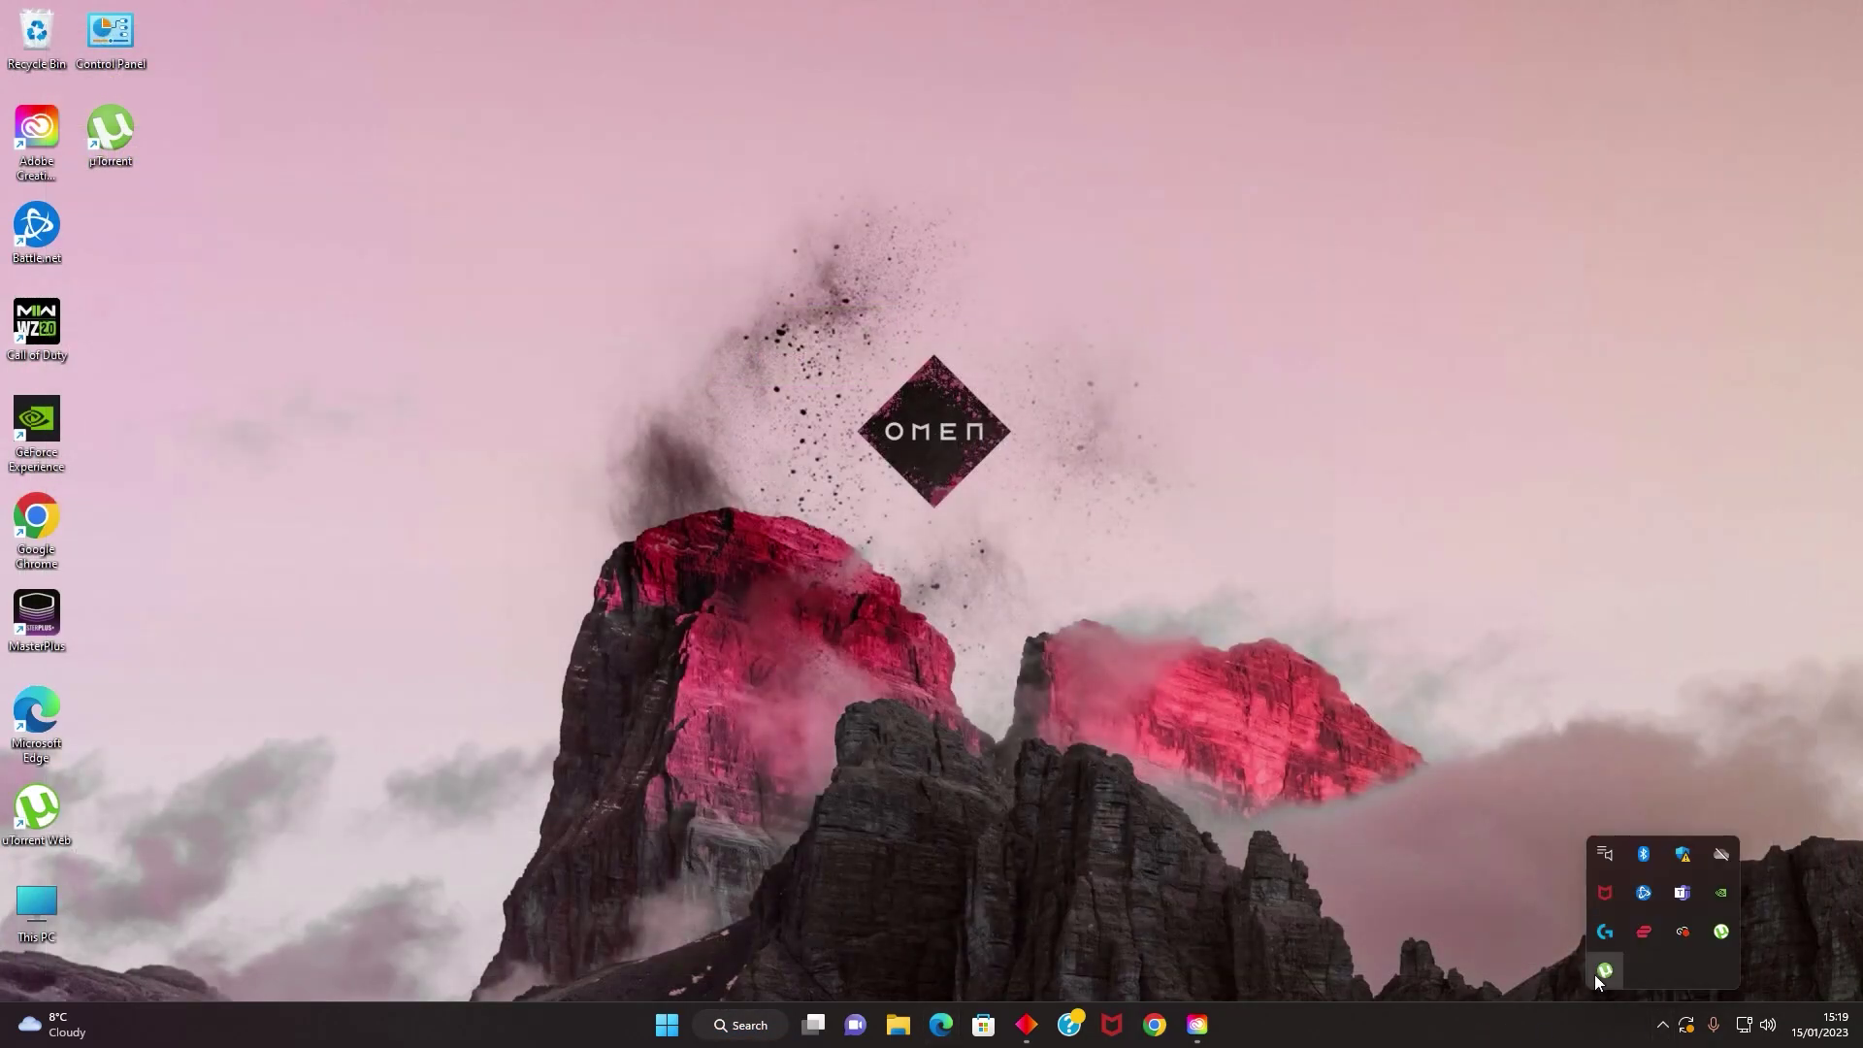
click(1647, 981)
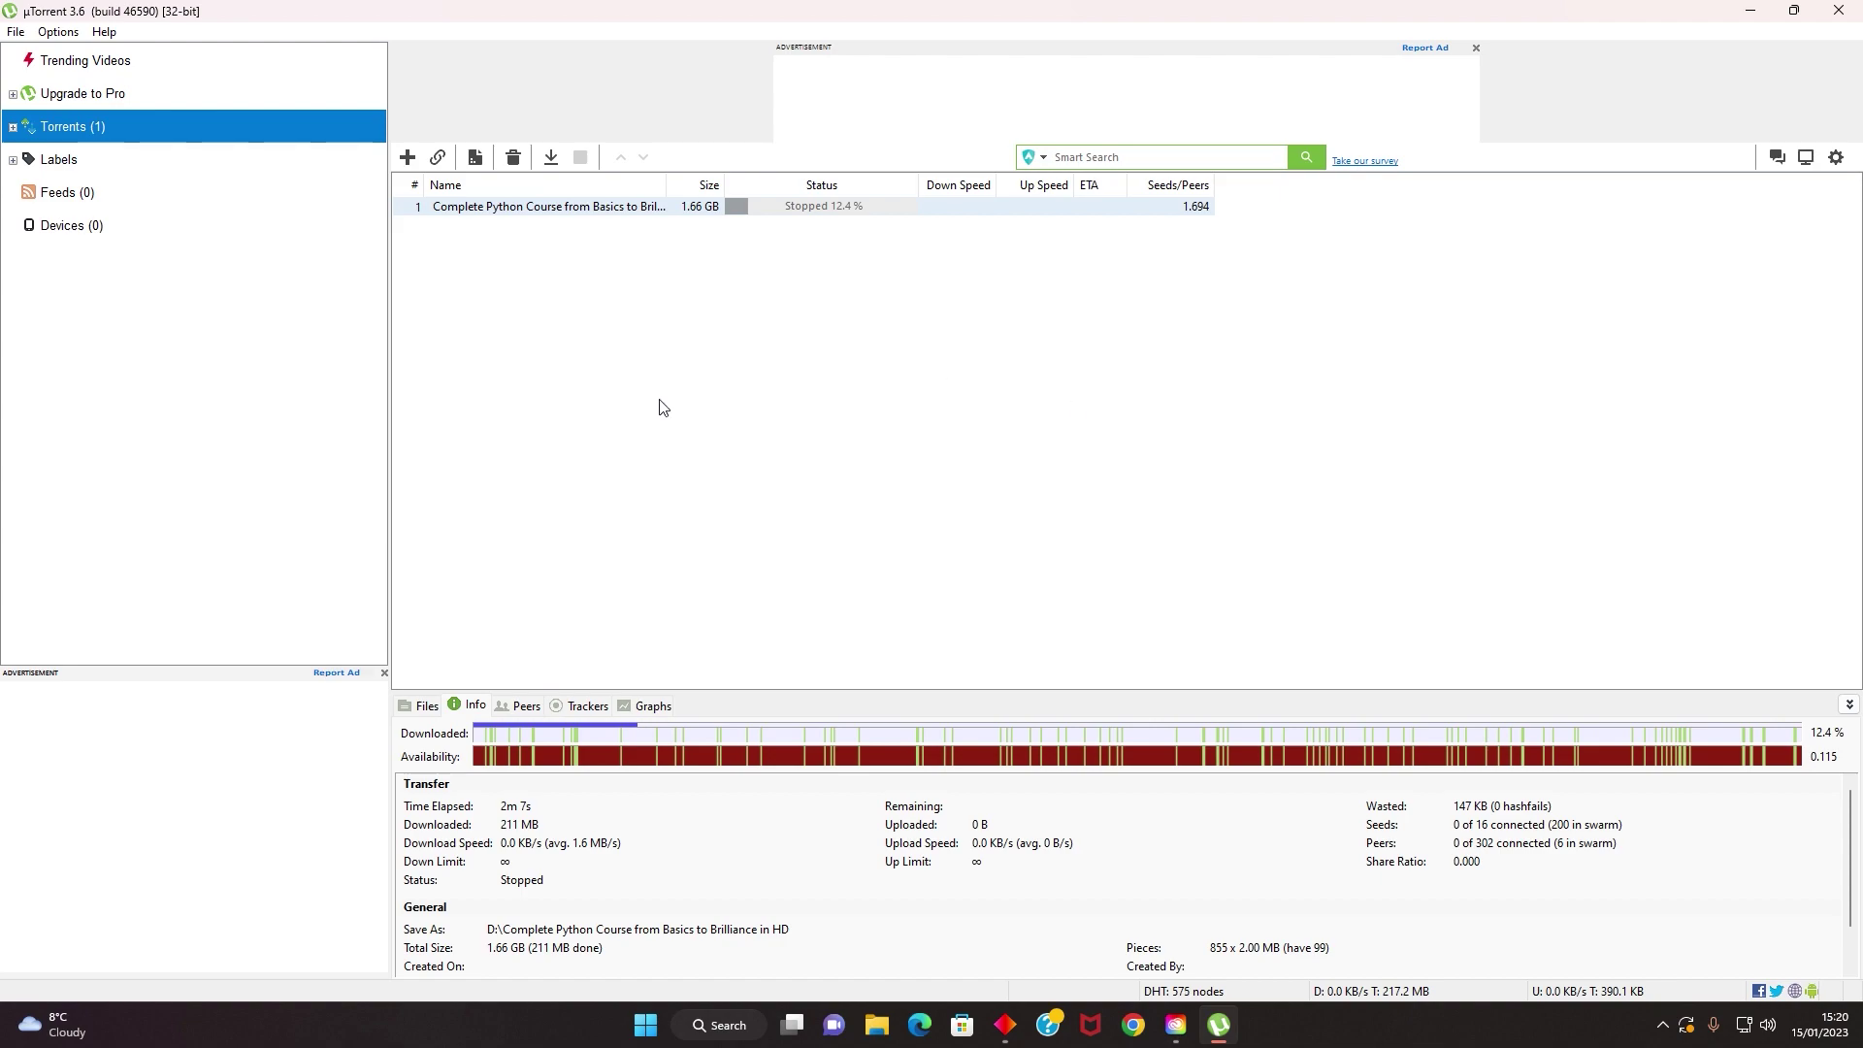
Open Options > Preferences on the General page.
click(56, 34)
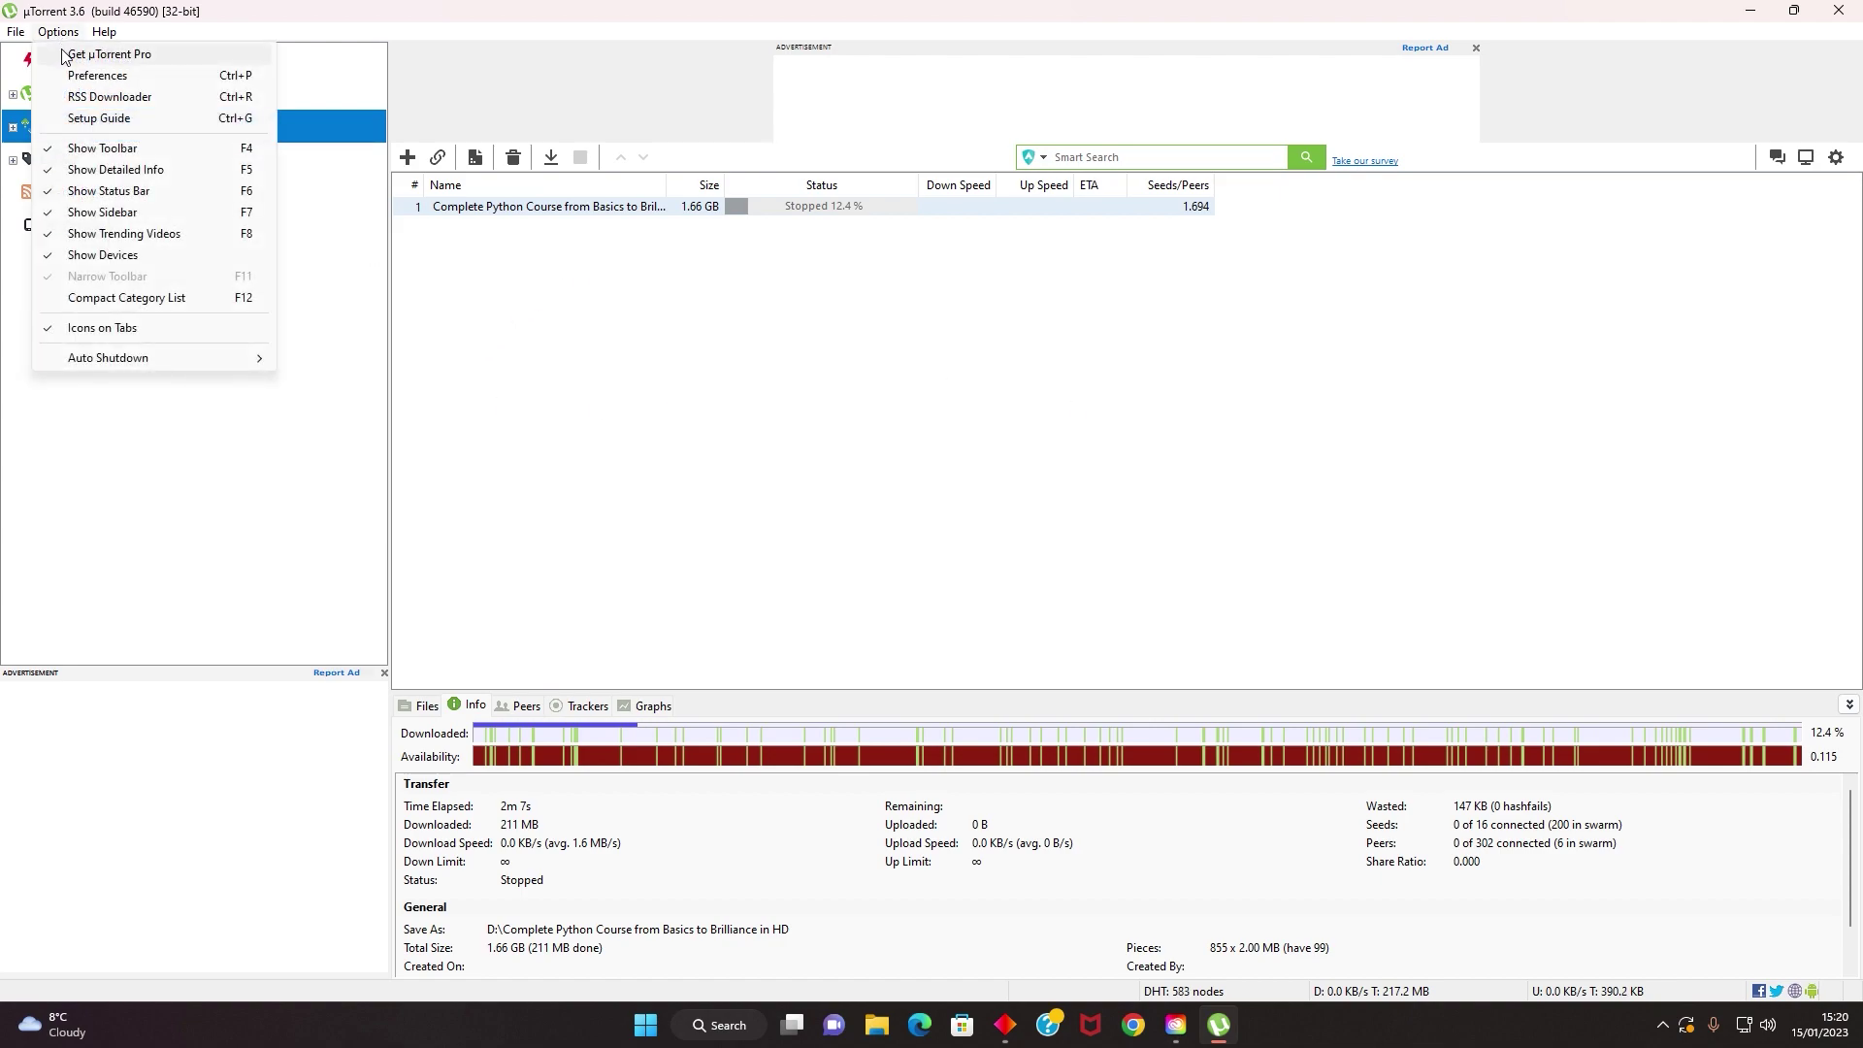
click(97, 76)
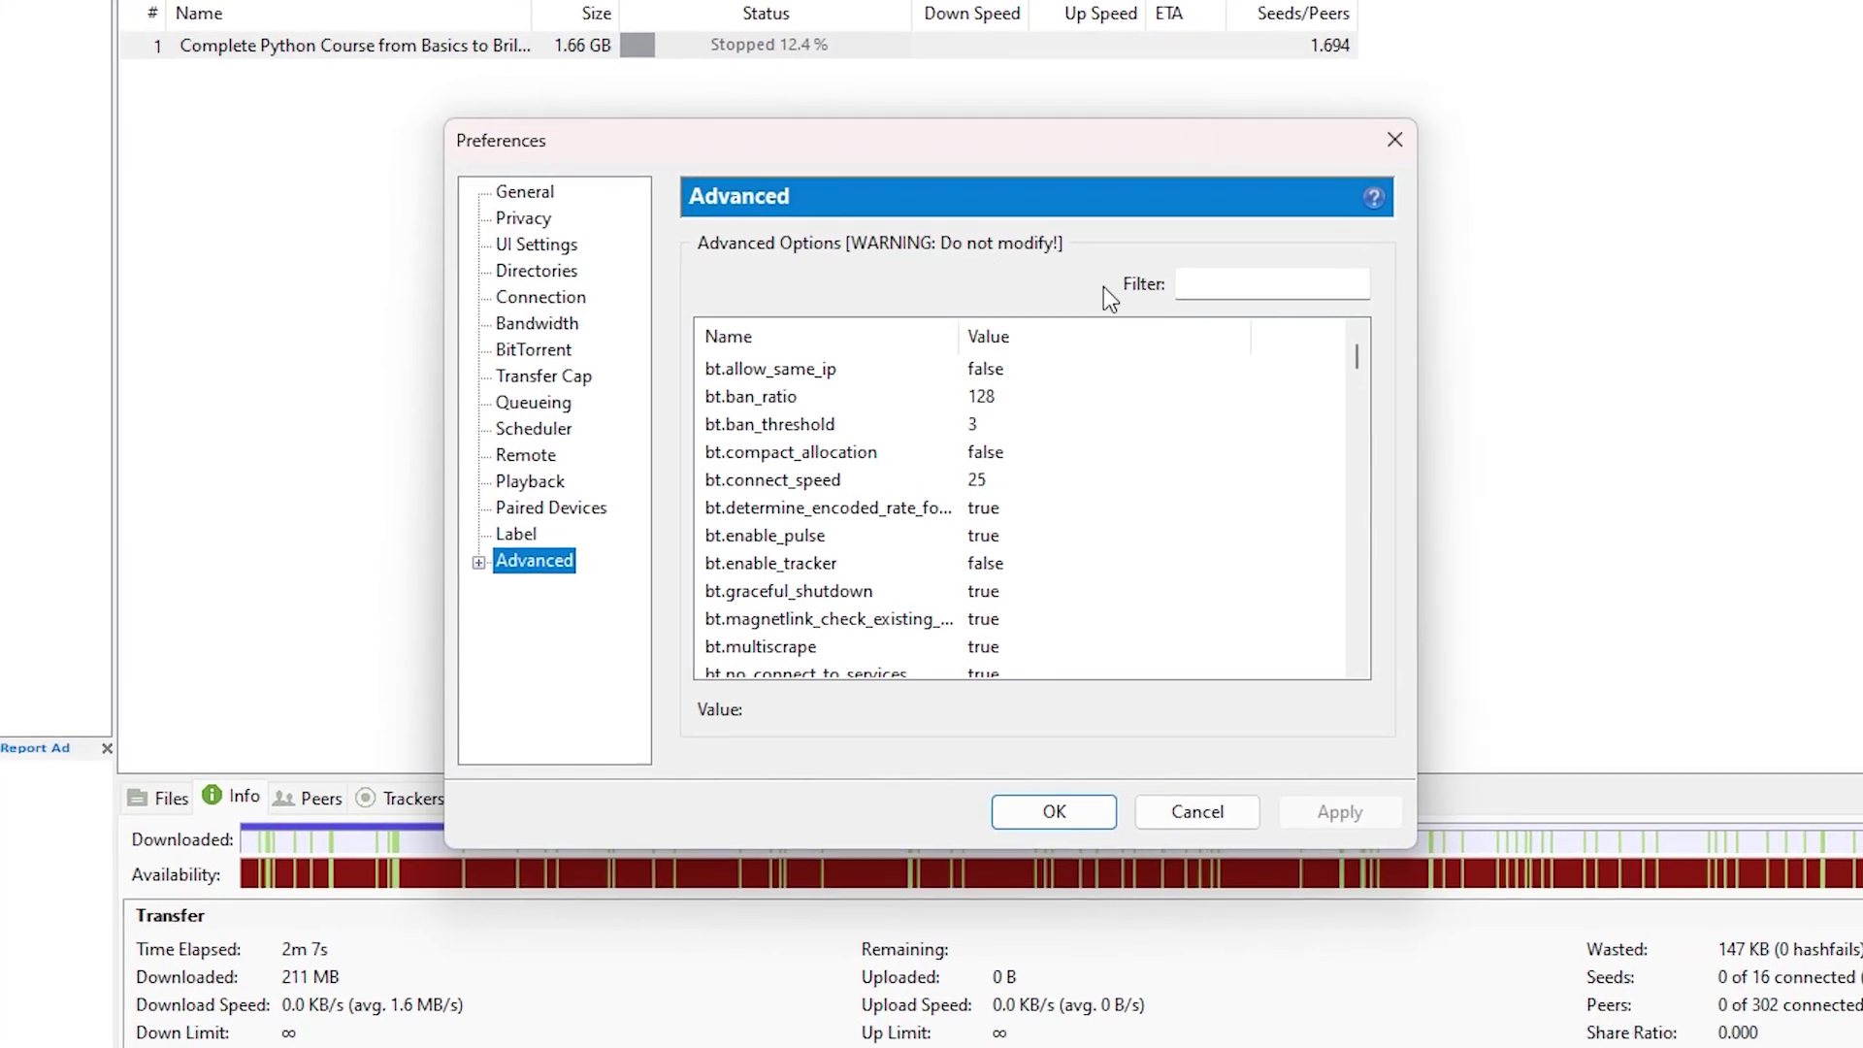
click(582, 232)
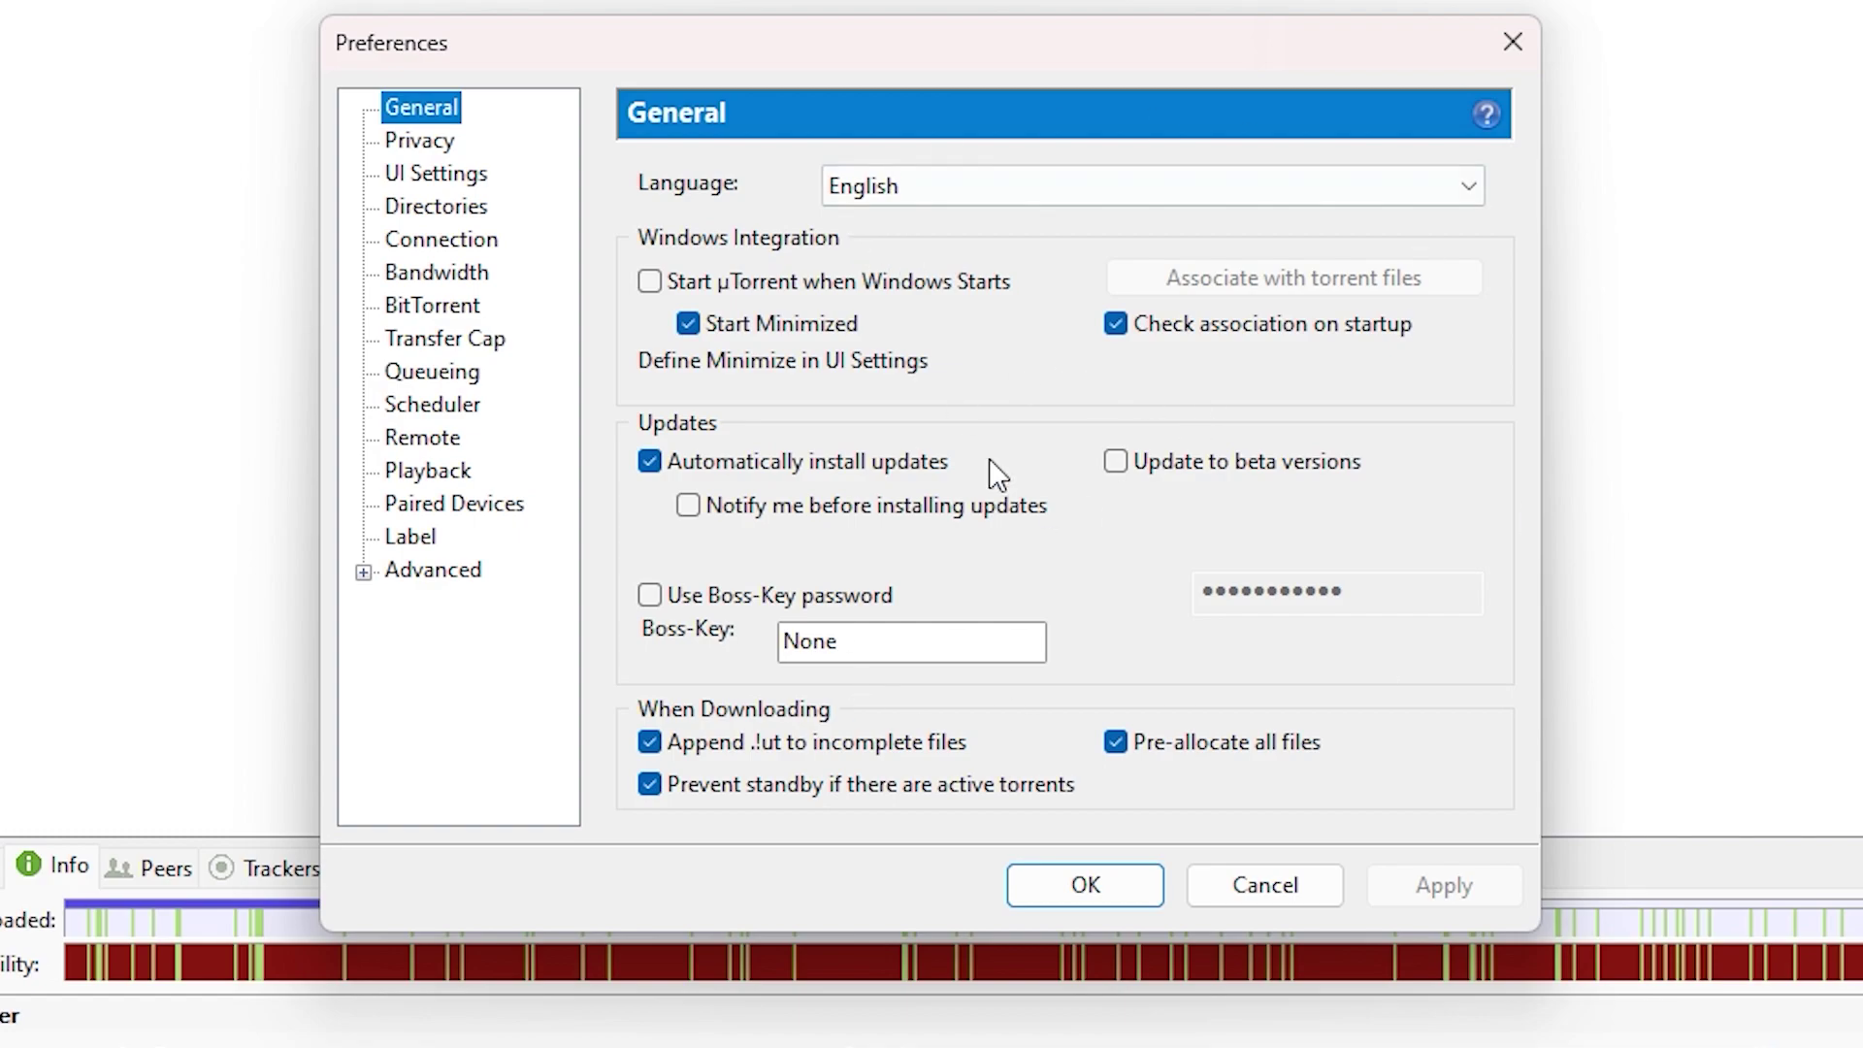
Keep Start with Windows off, keep Append .!ut and Pre-allocate all files on, and apply.
click(725, 281)
click(725, 281)
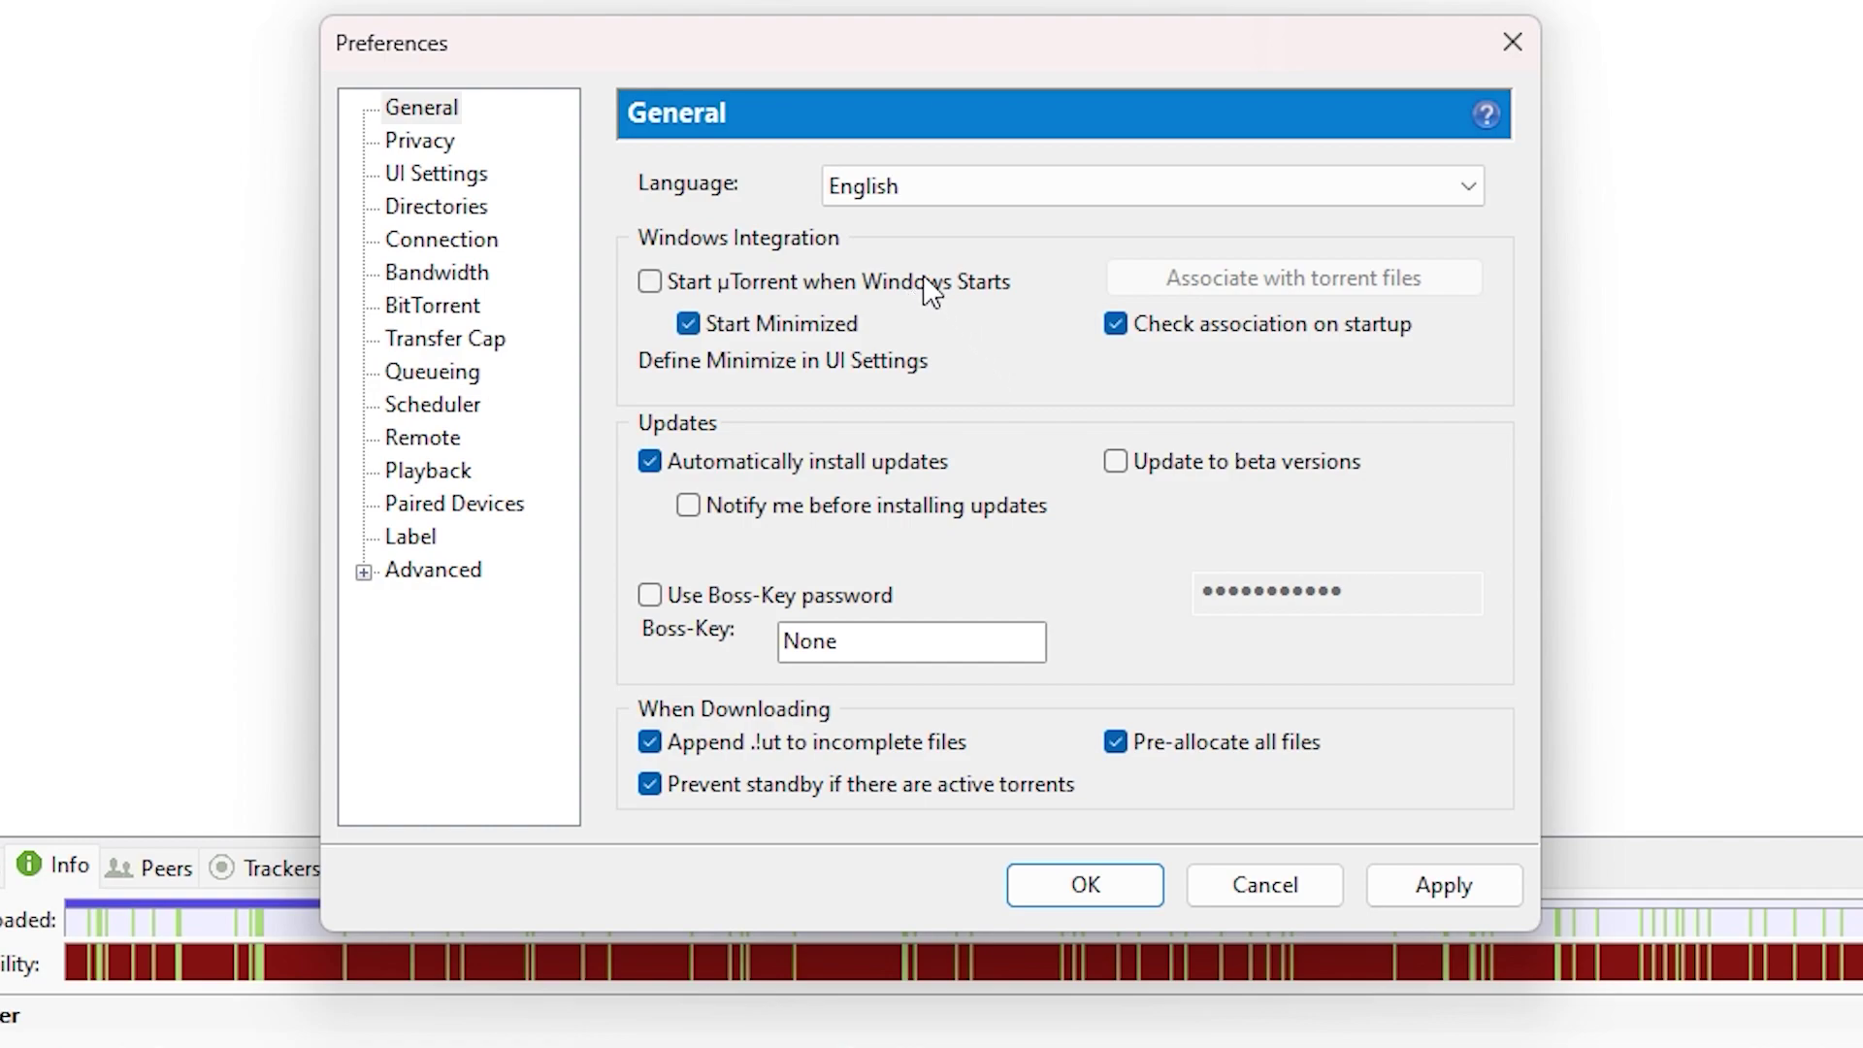
click(823, 744)
click(1171, 743)
click(762, 749)
click(1192, 753)
click(1471, 888)
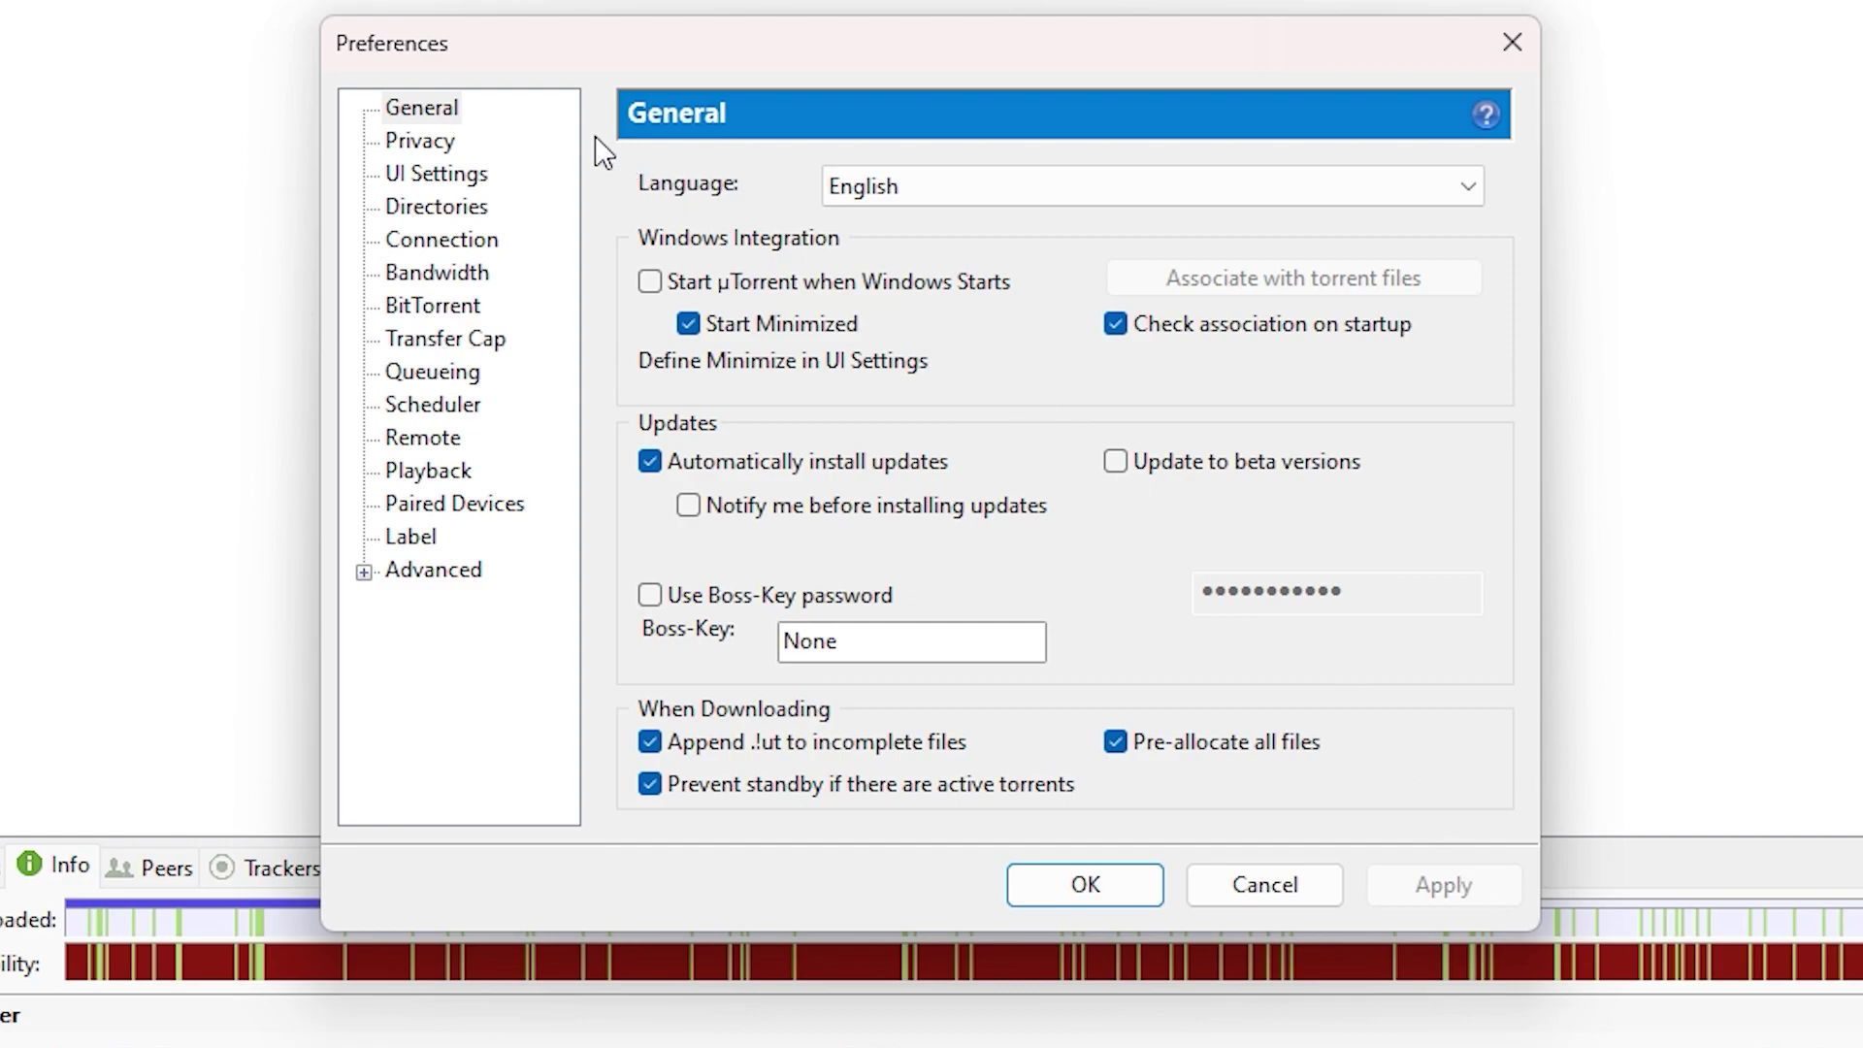
Switch to the Connection page and select the listening port value 27773.
click(478, 245)
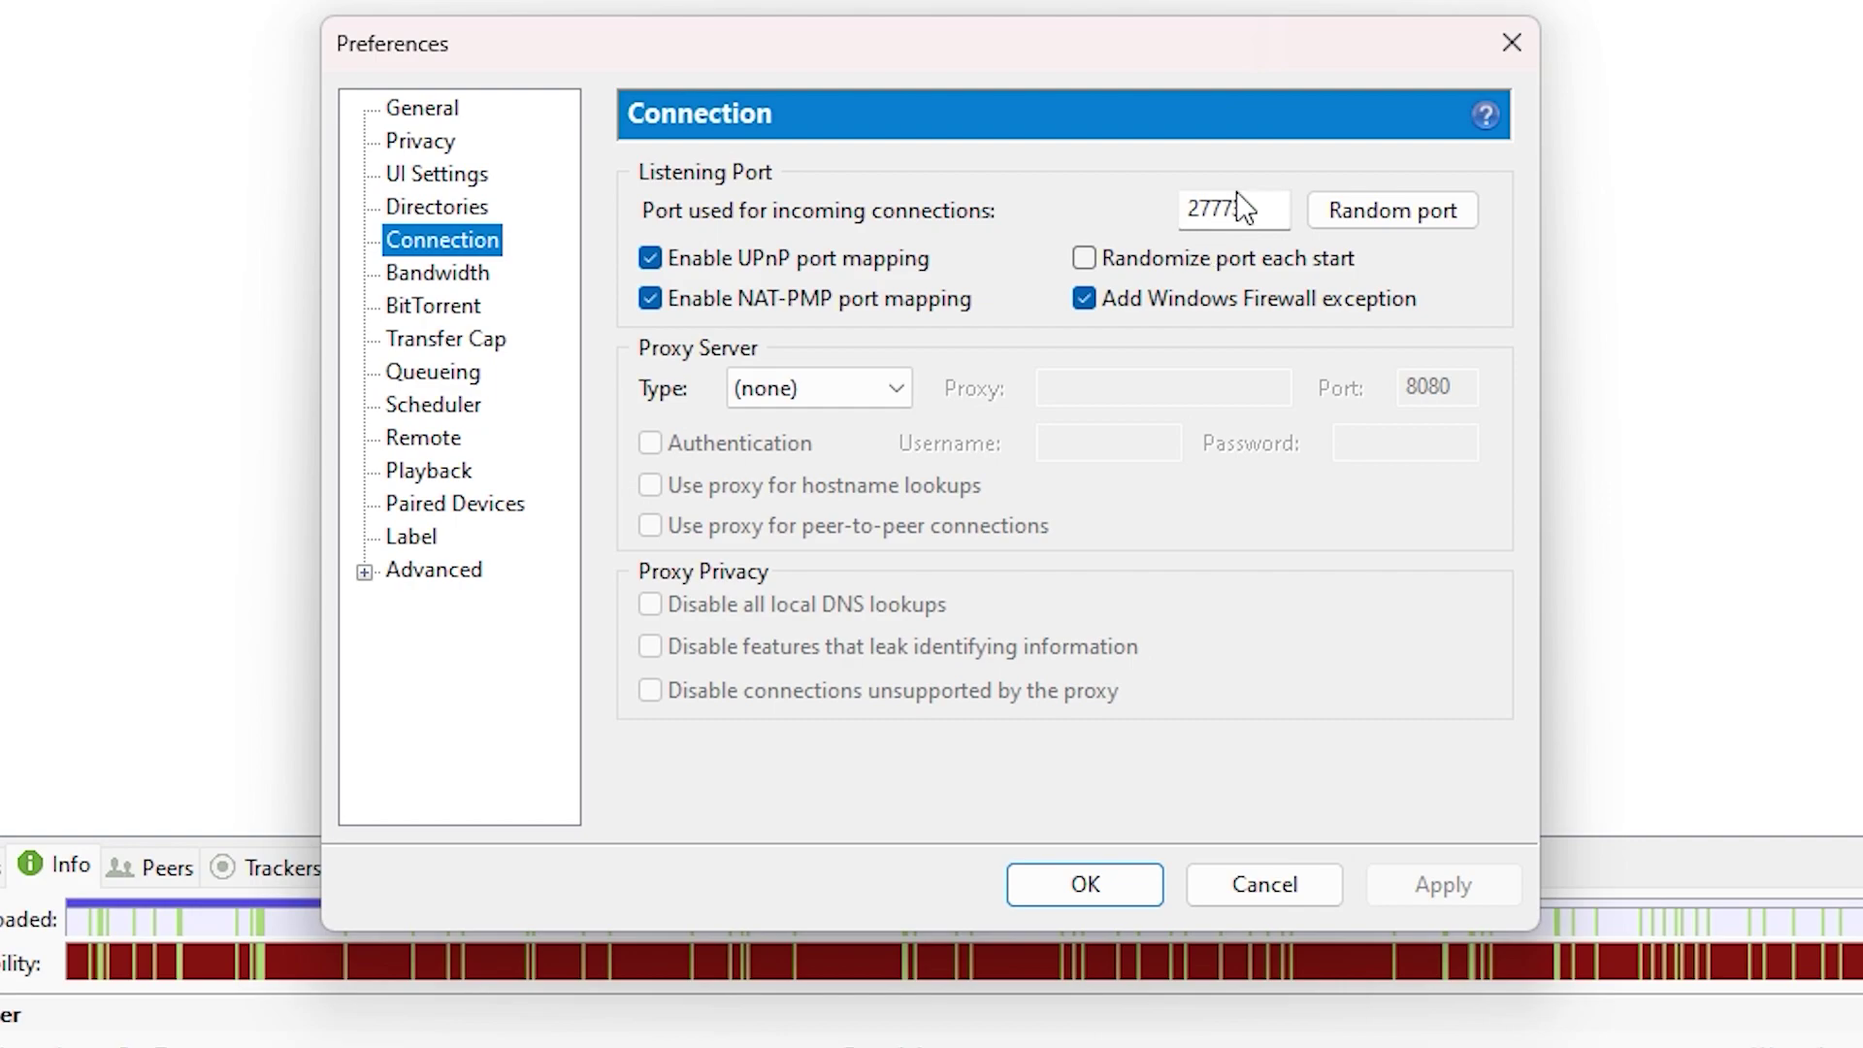
drag(1266, 208, 1140, 207)
click(1253, 213)
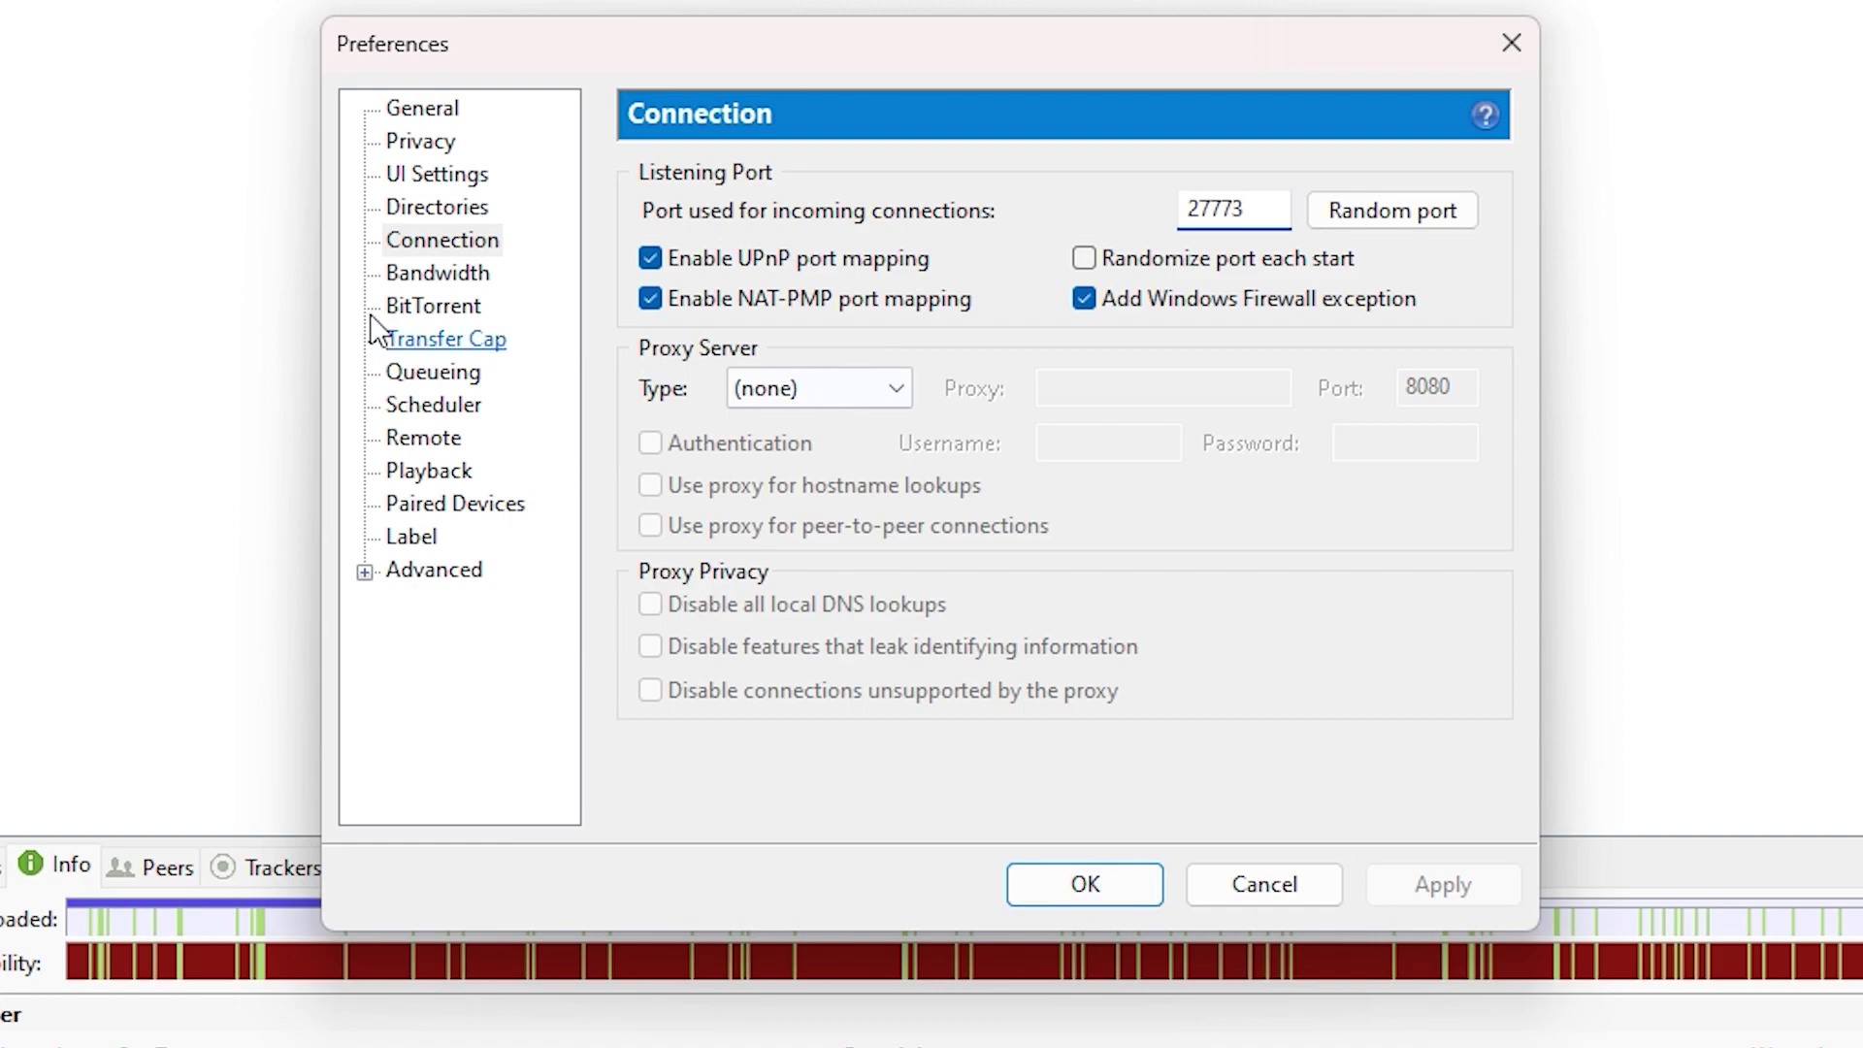
click(1084, 883)
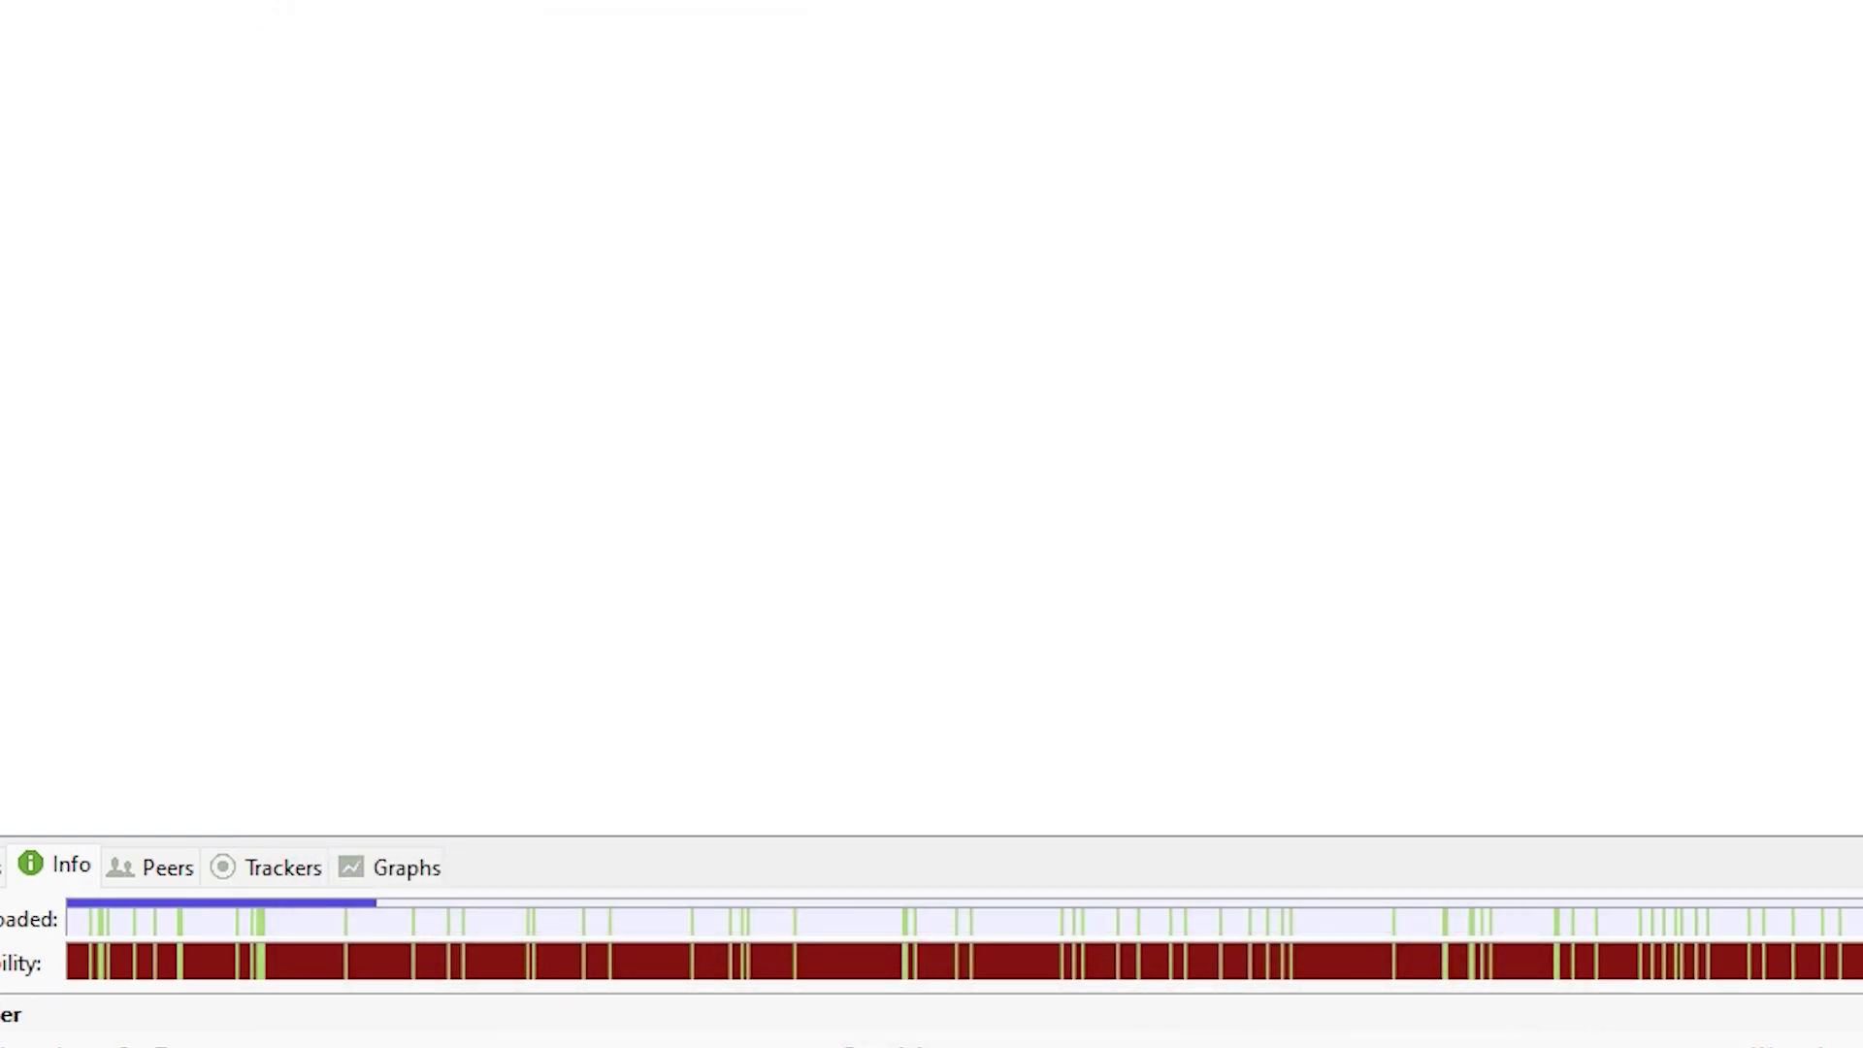
key(ctrl+p)
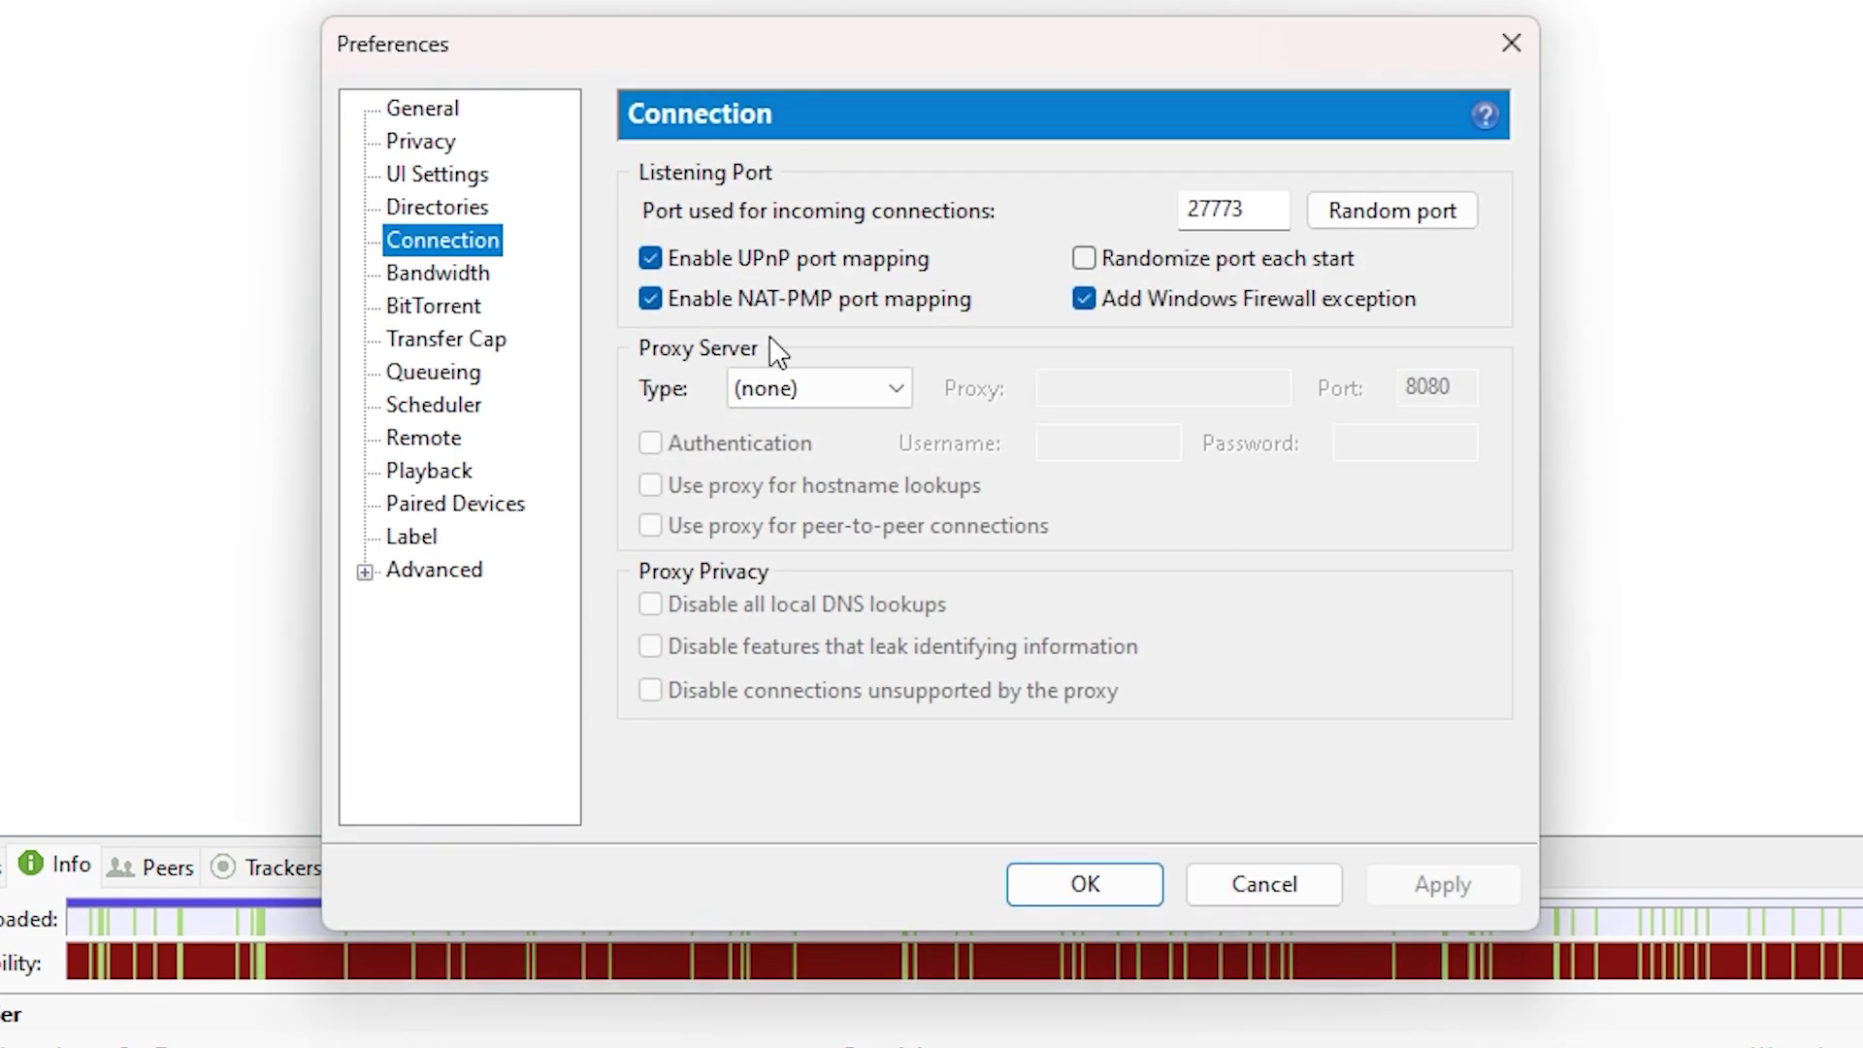
click(488, 283)
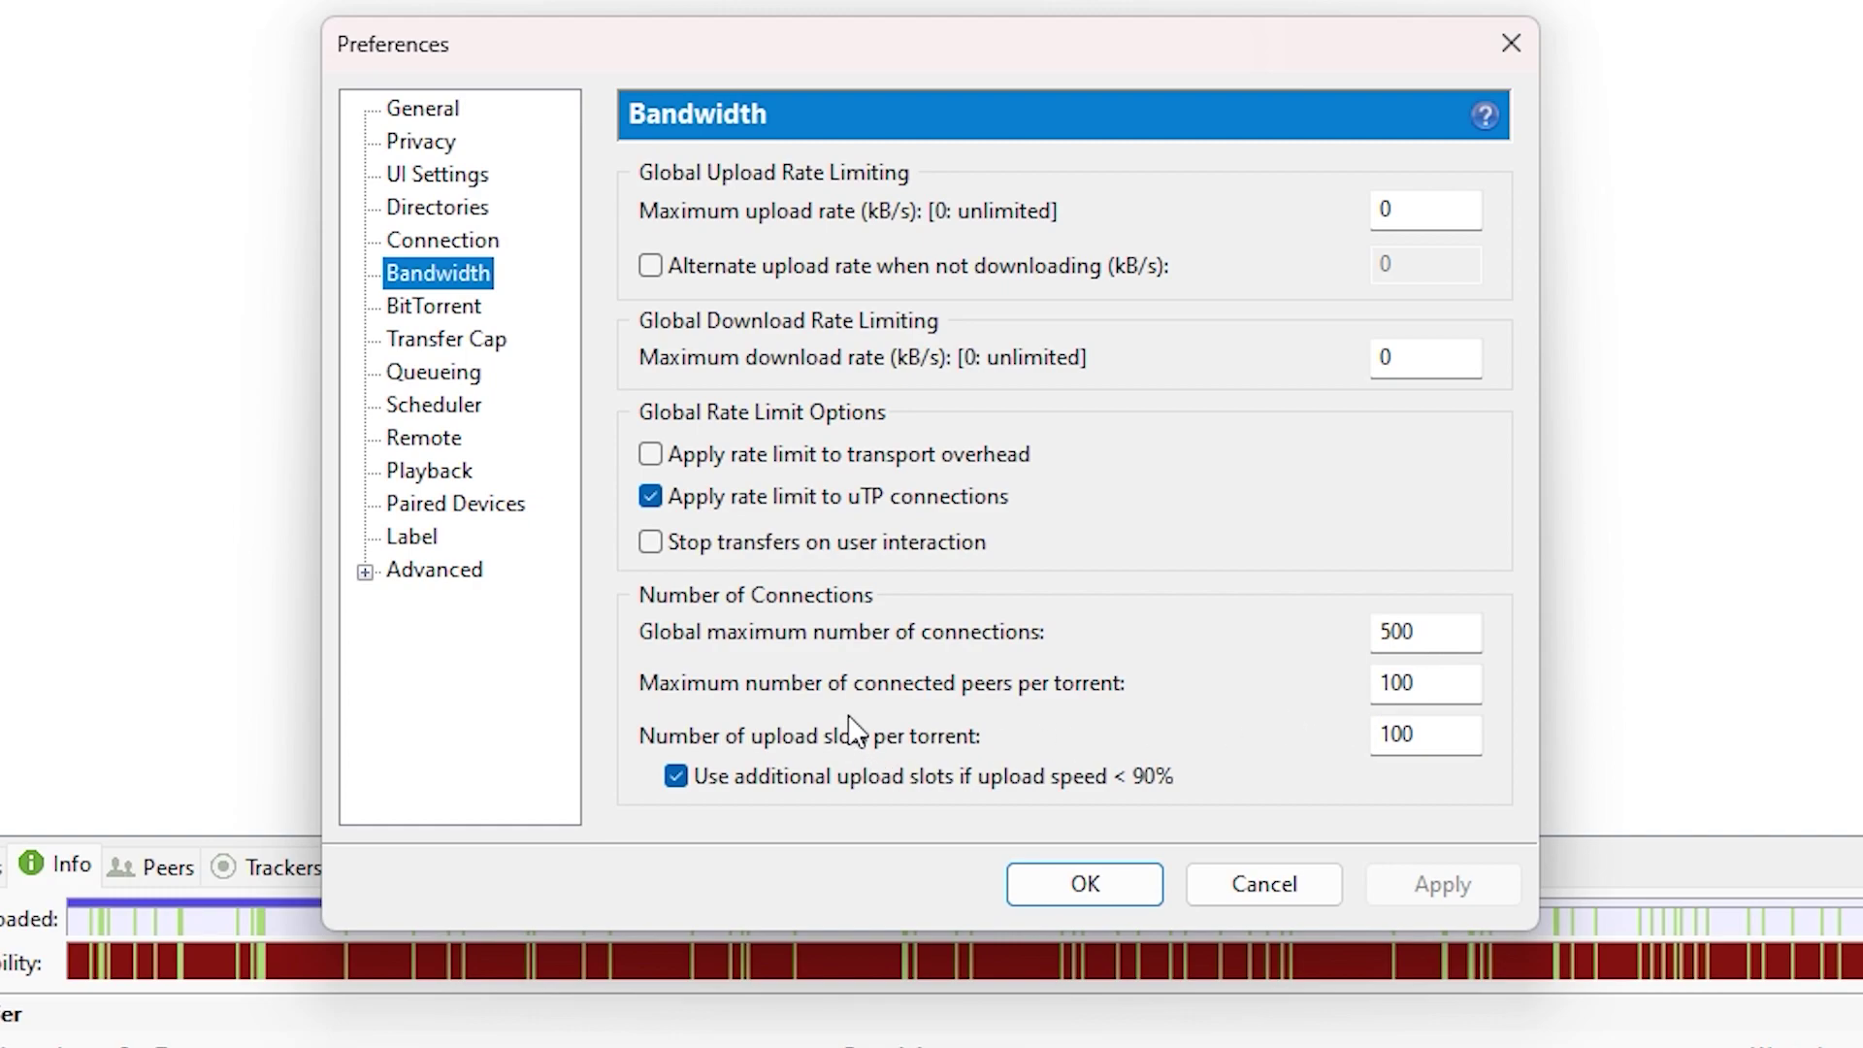
click(1436, 677)
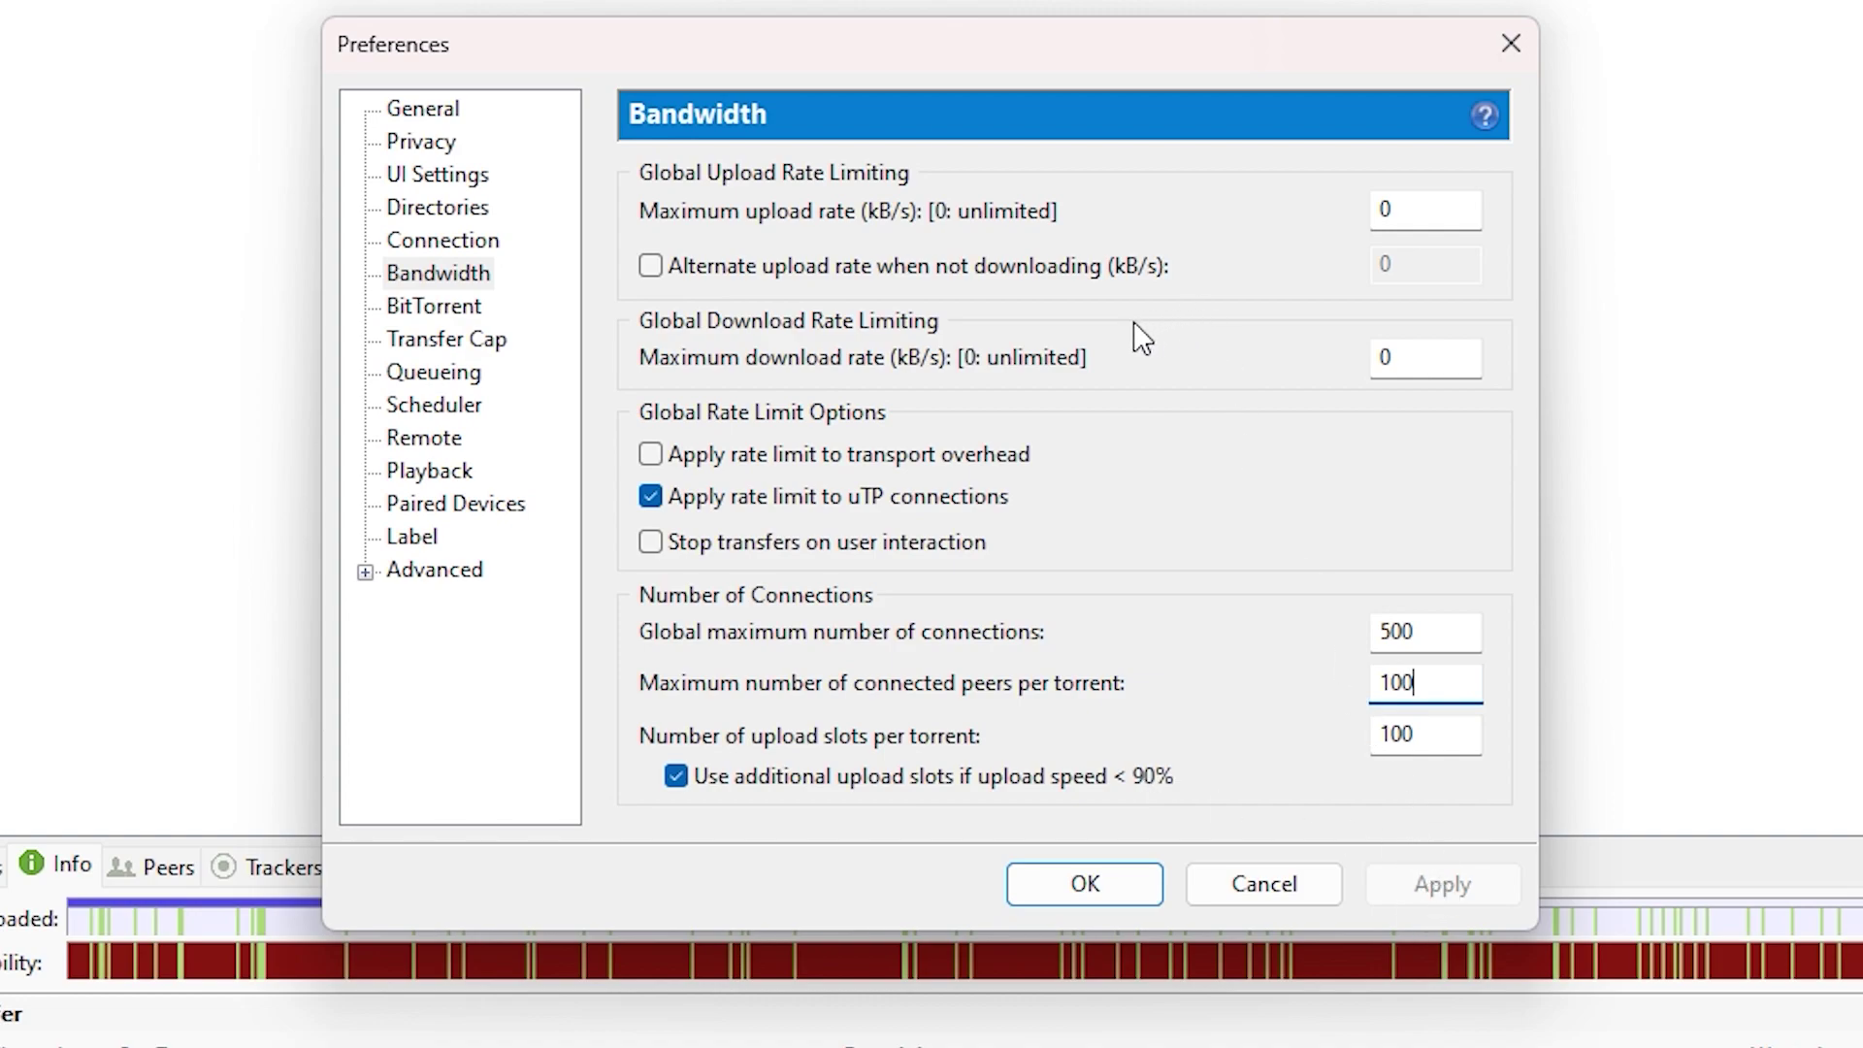
Switch to Queueing and inspect the maximum active torrents (3) and active downloads (3) fields.
click(474, 380)
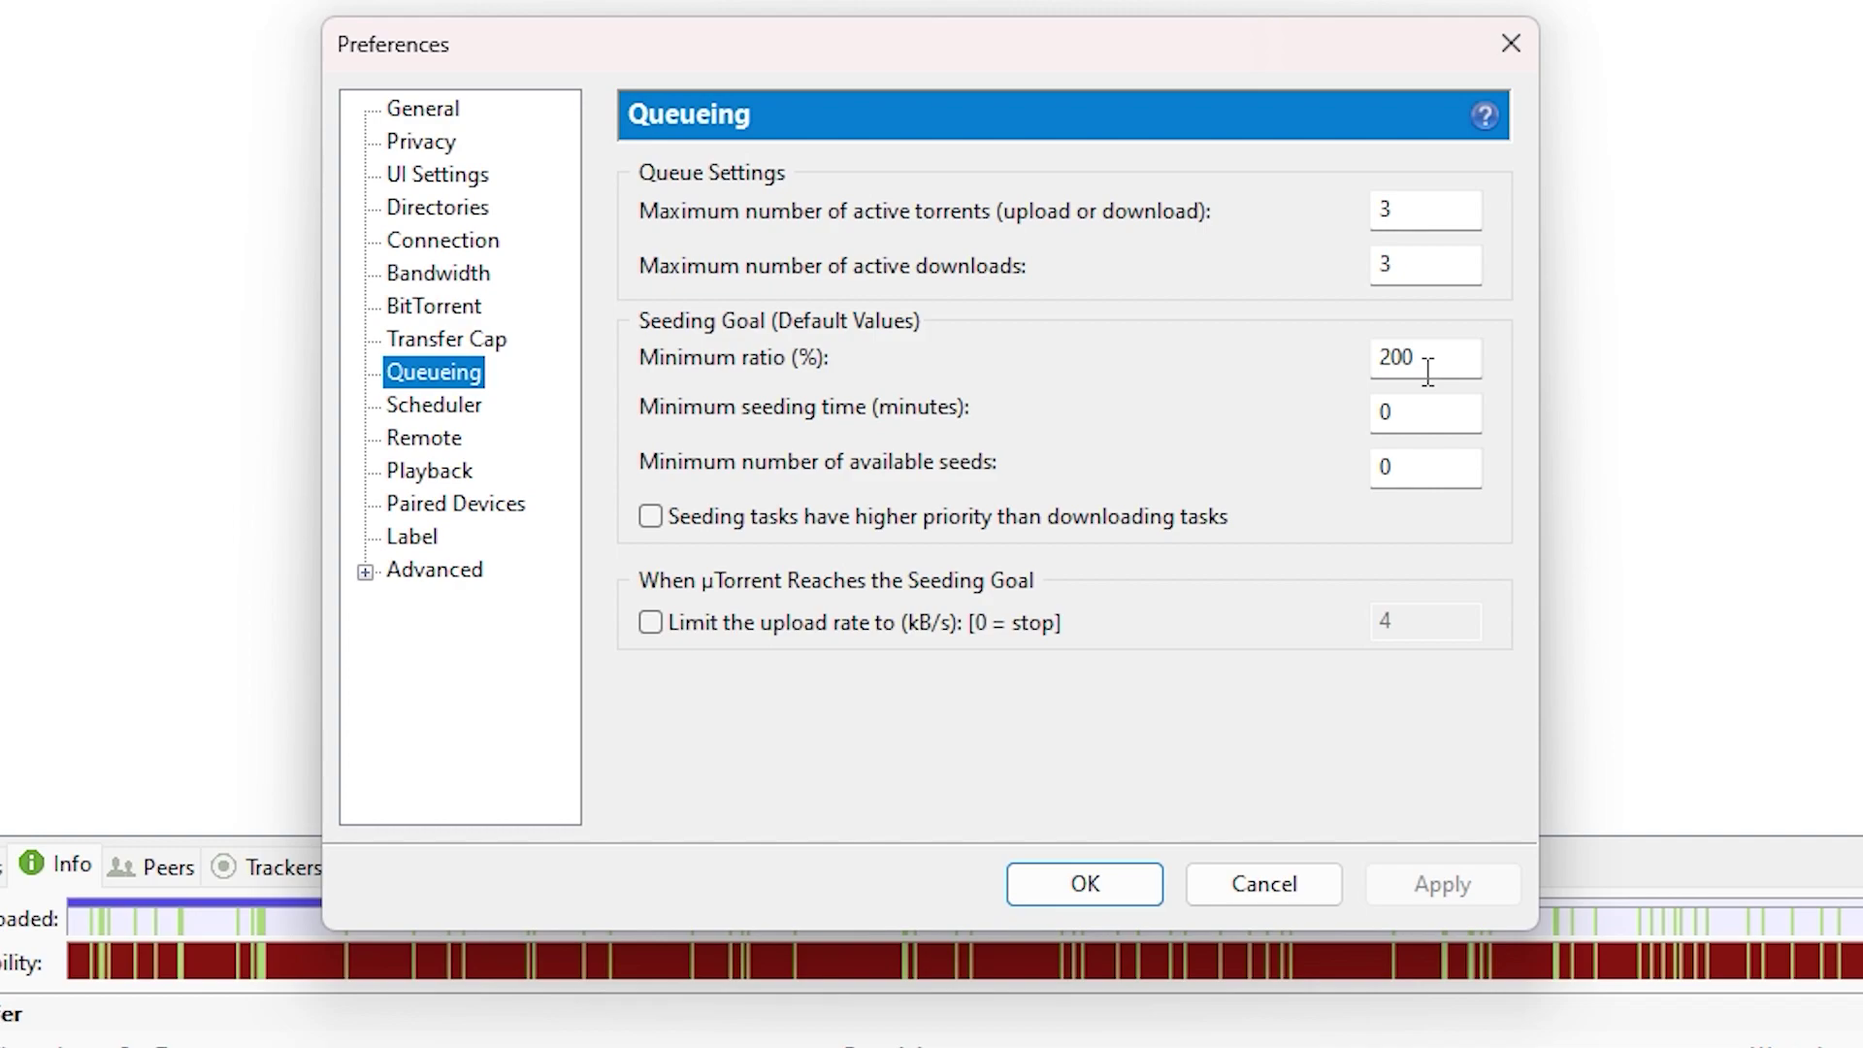
click(1430, 206)
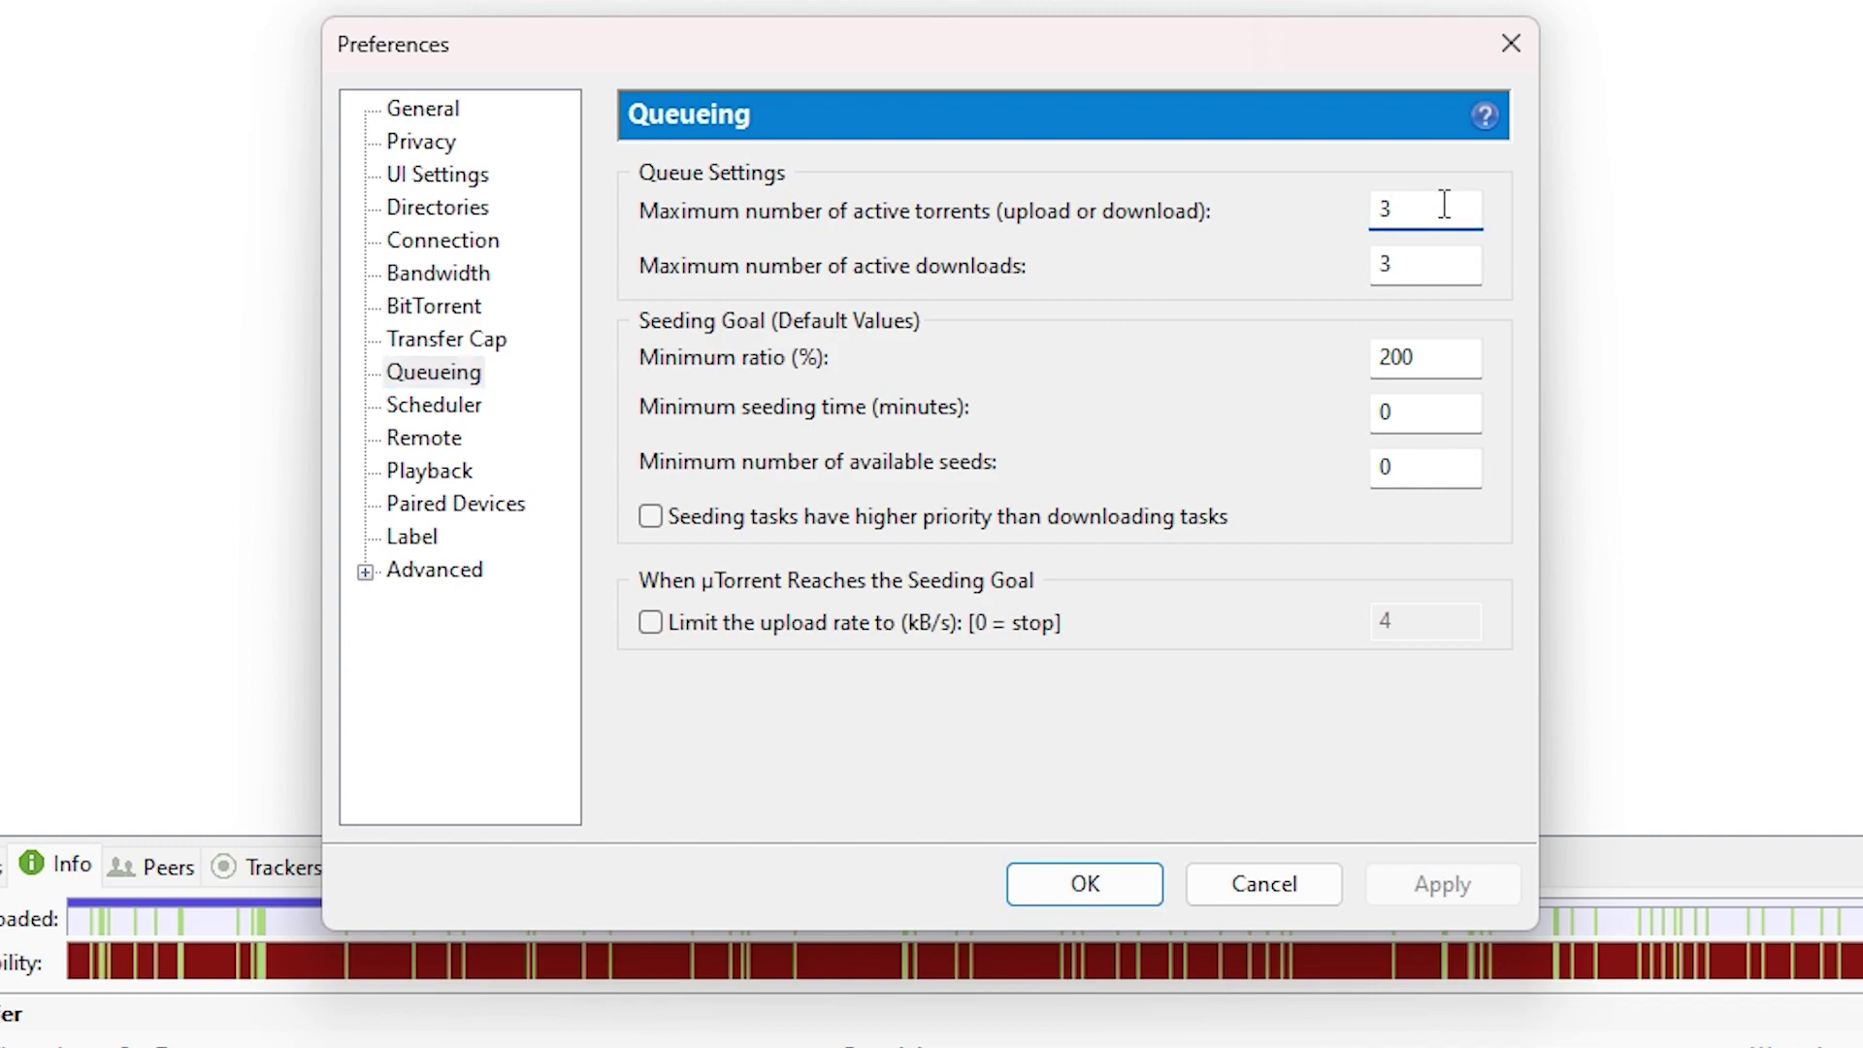
click(1438, 260)
In Advanced options, filter by 'dht' and set dht.rate to 2.
click(474, 409)
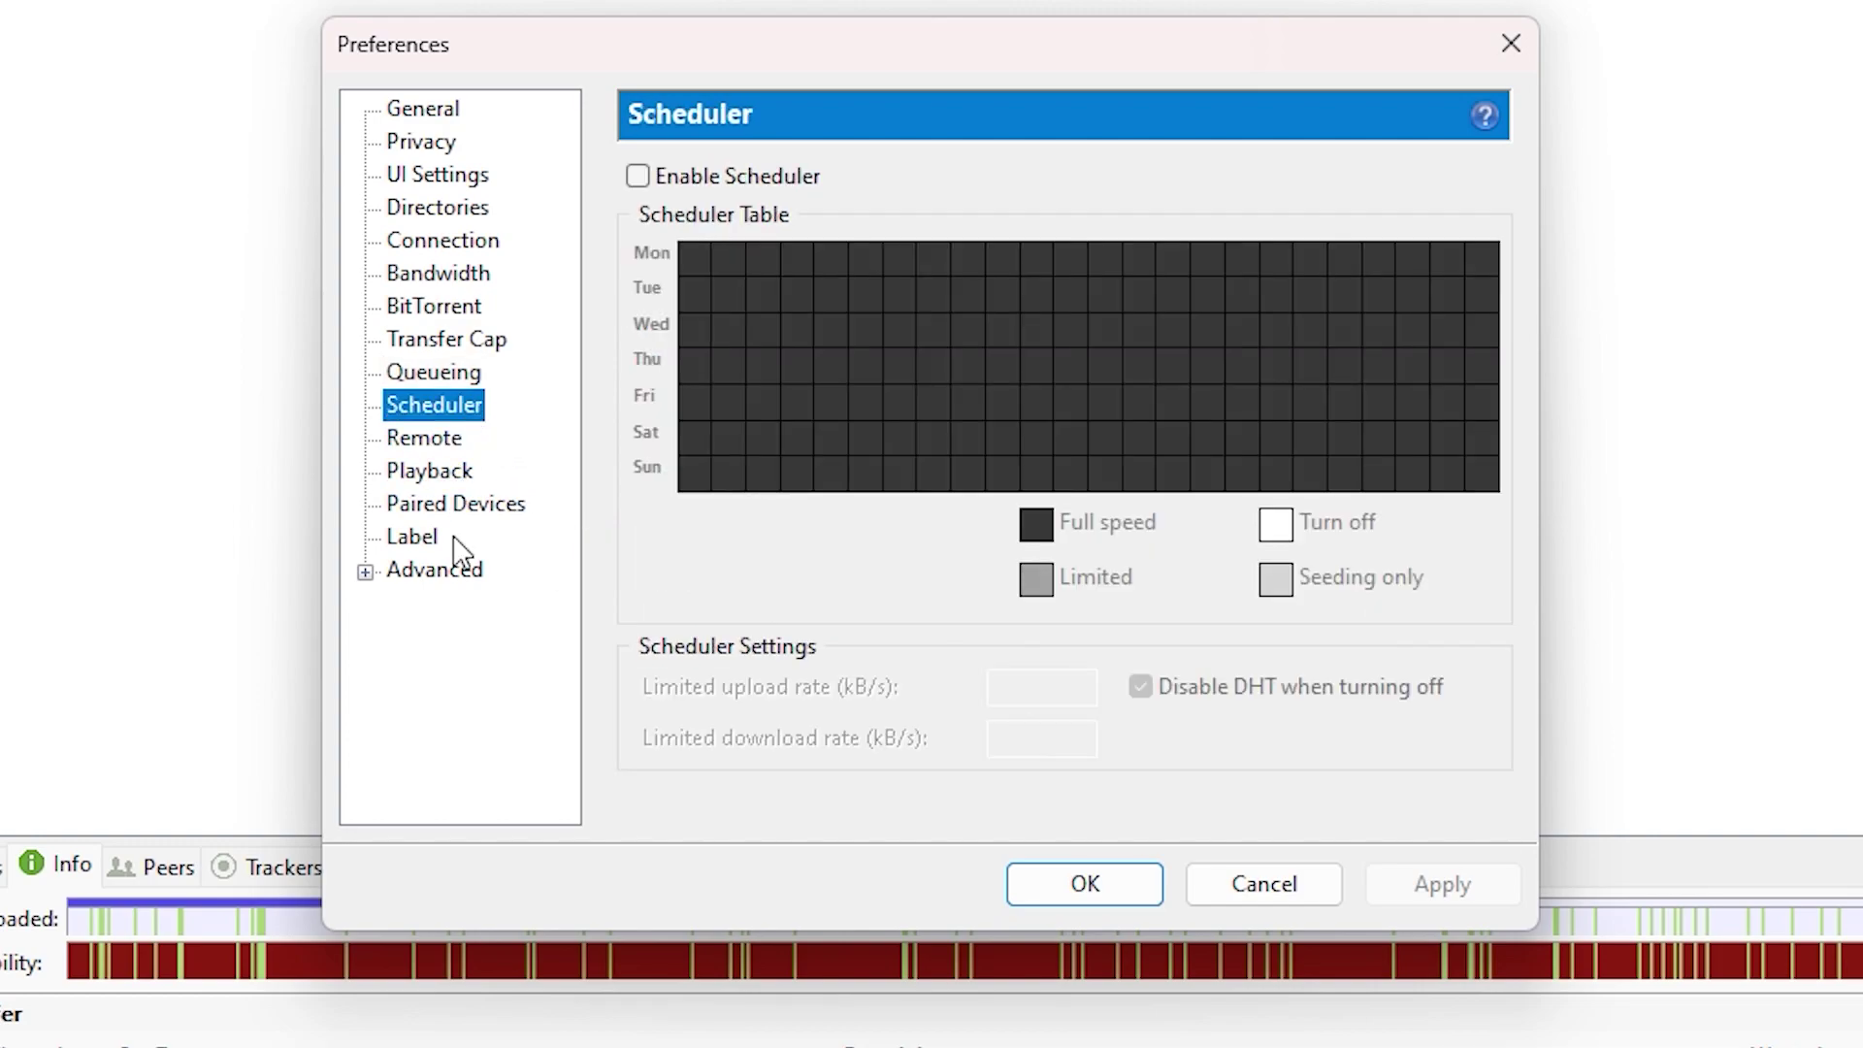
click(451, 575)
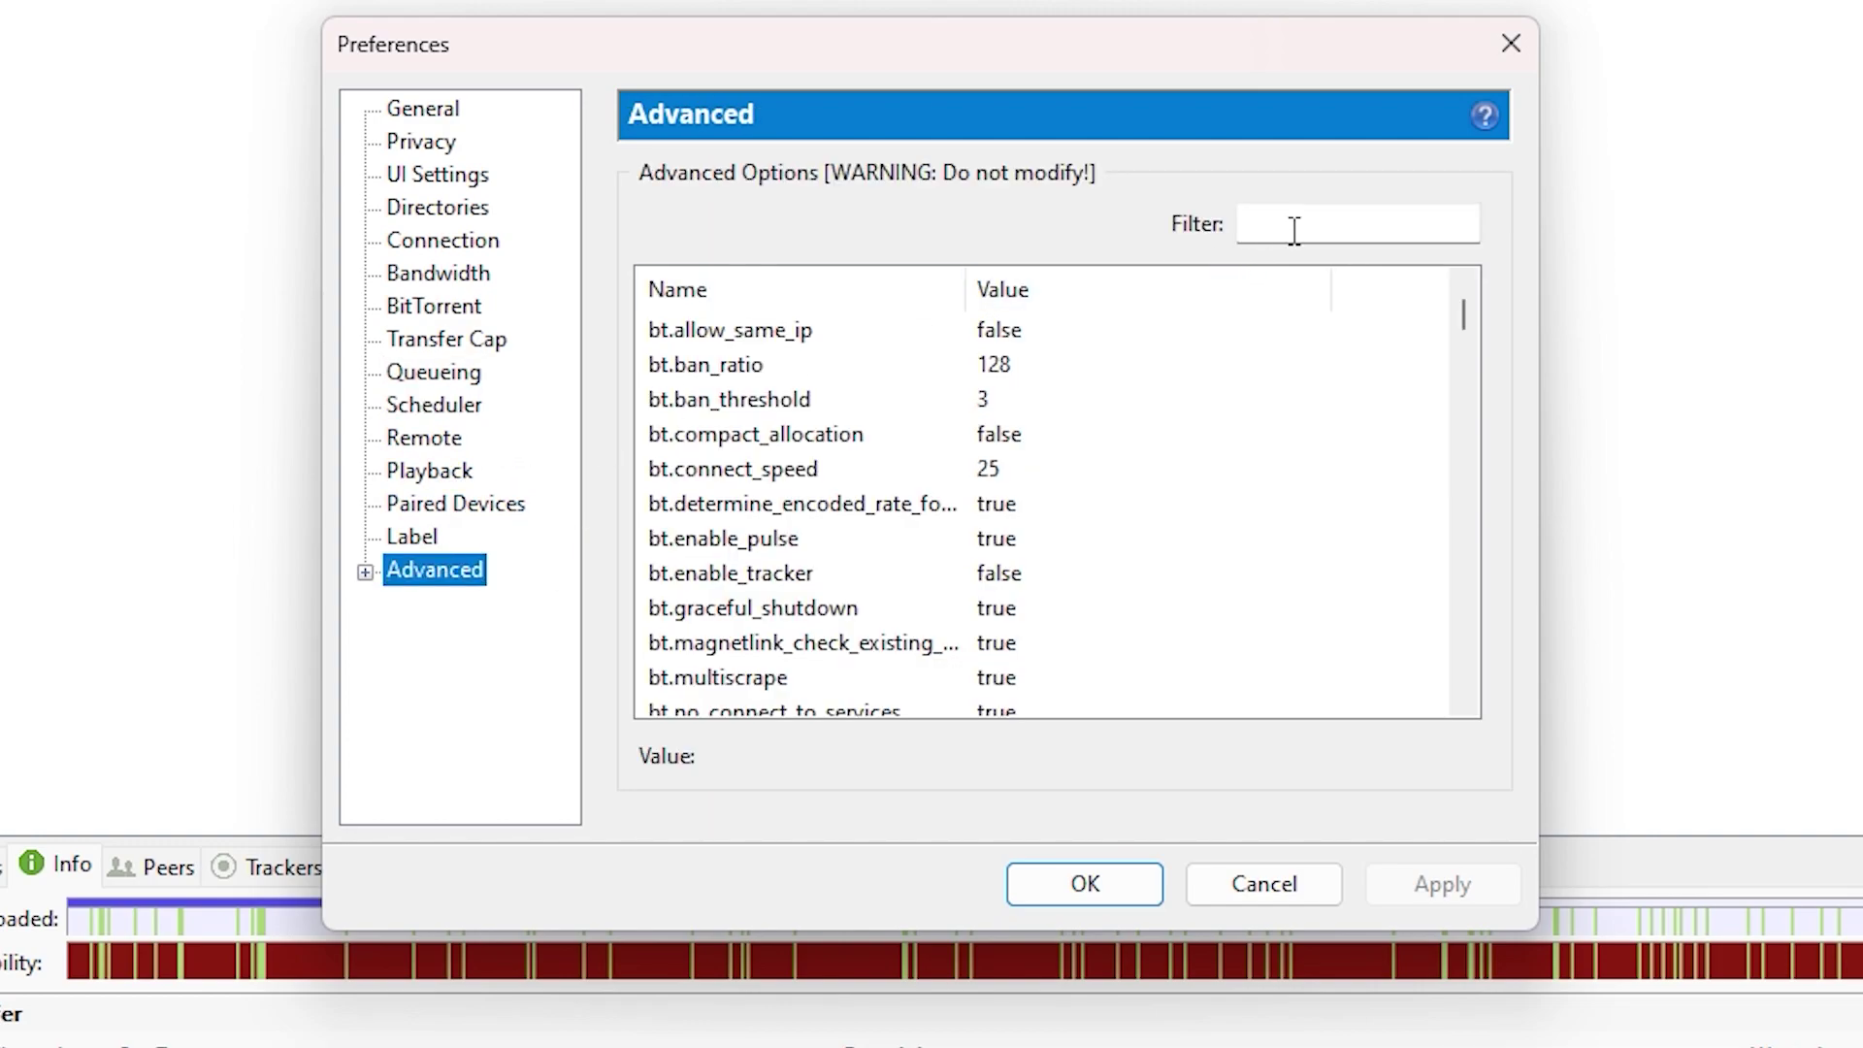
click(1294, 231)
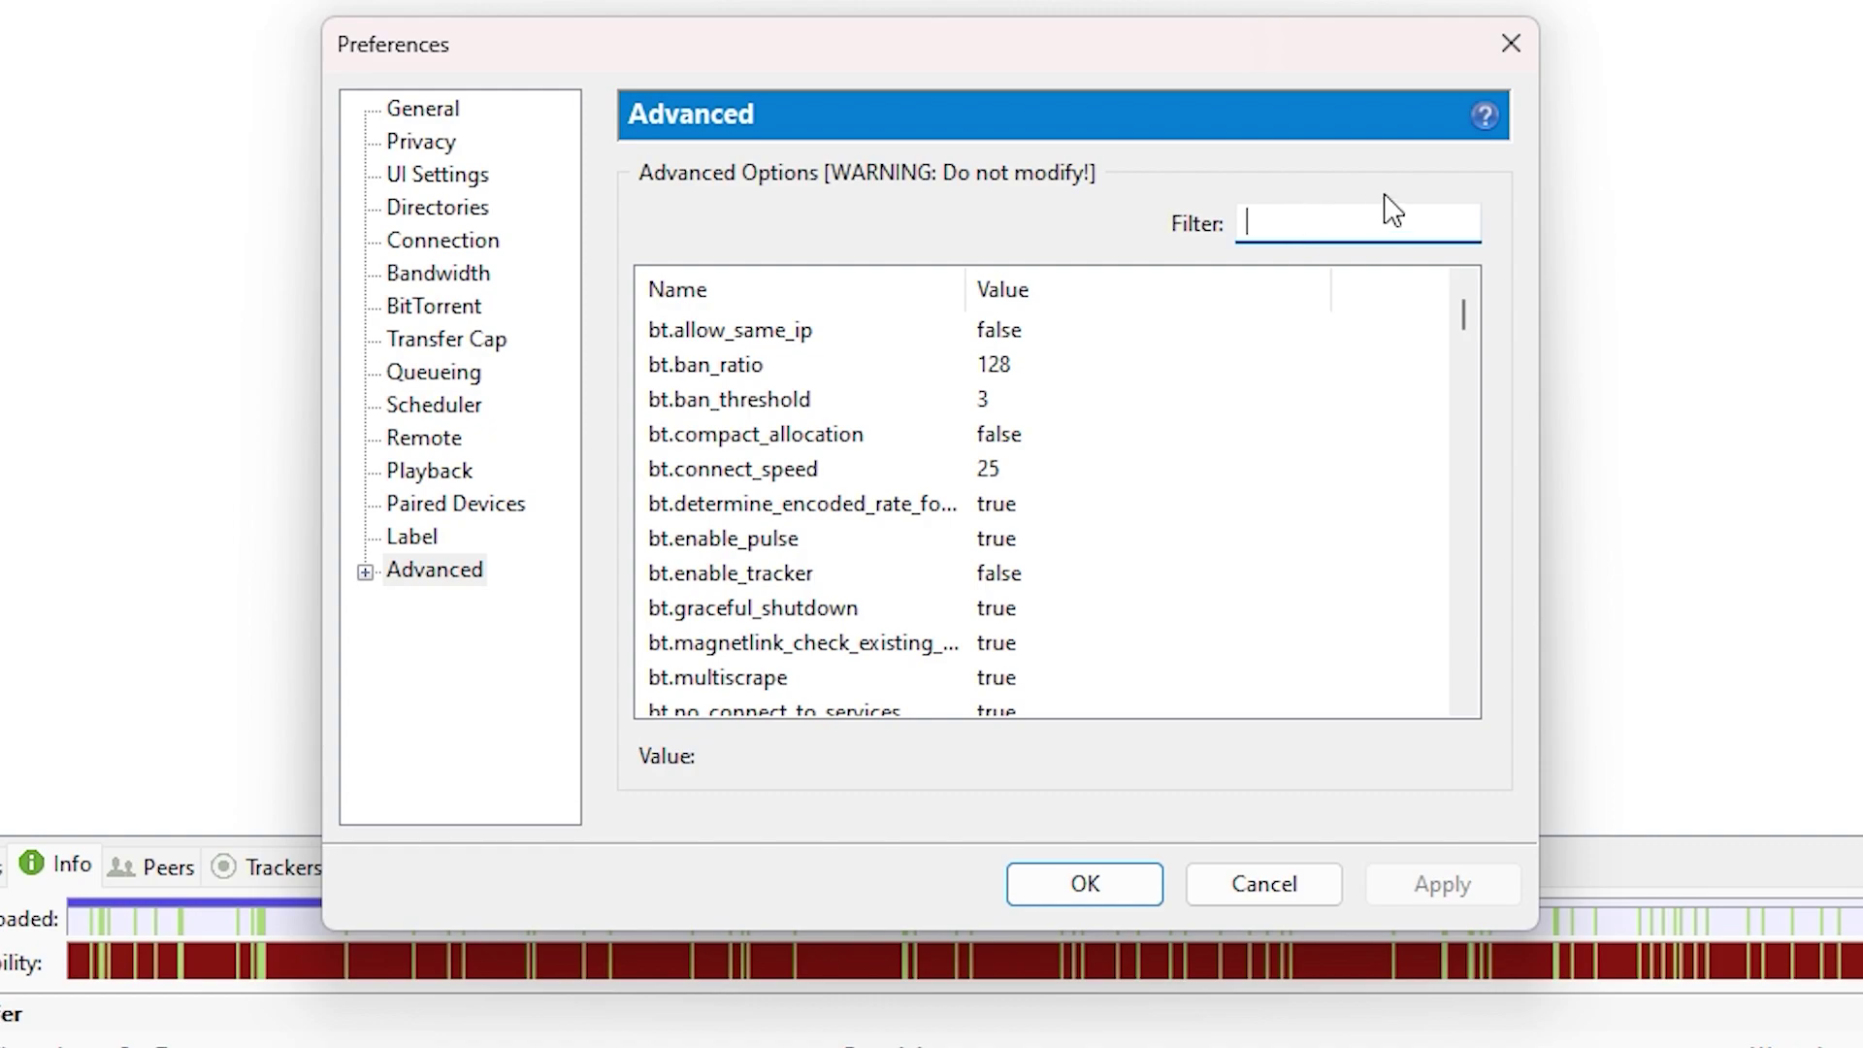
text(dht)
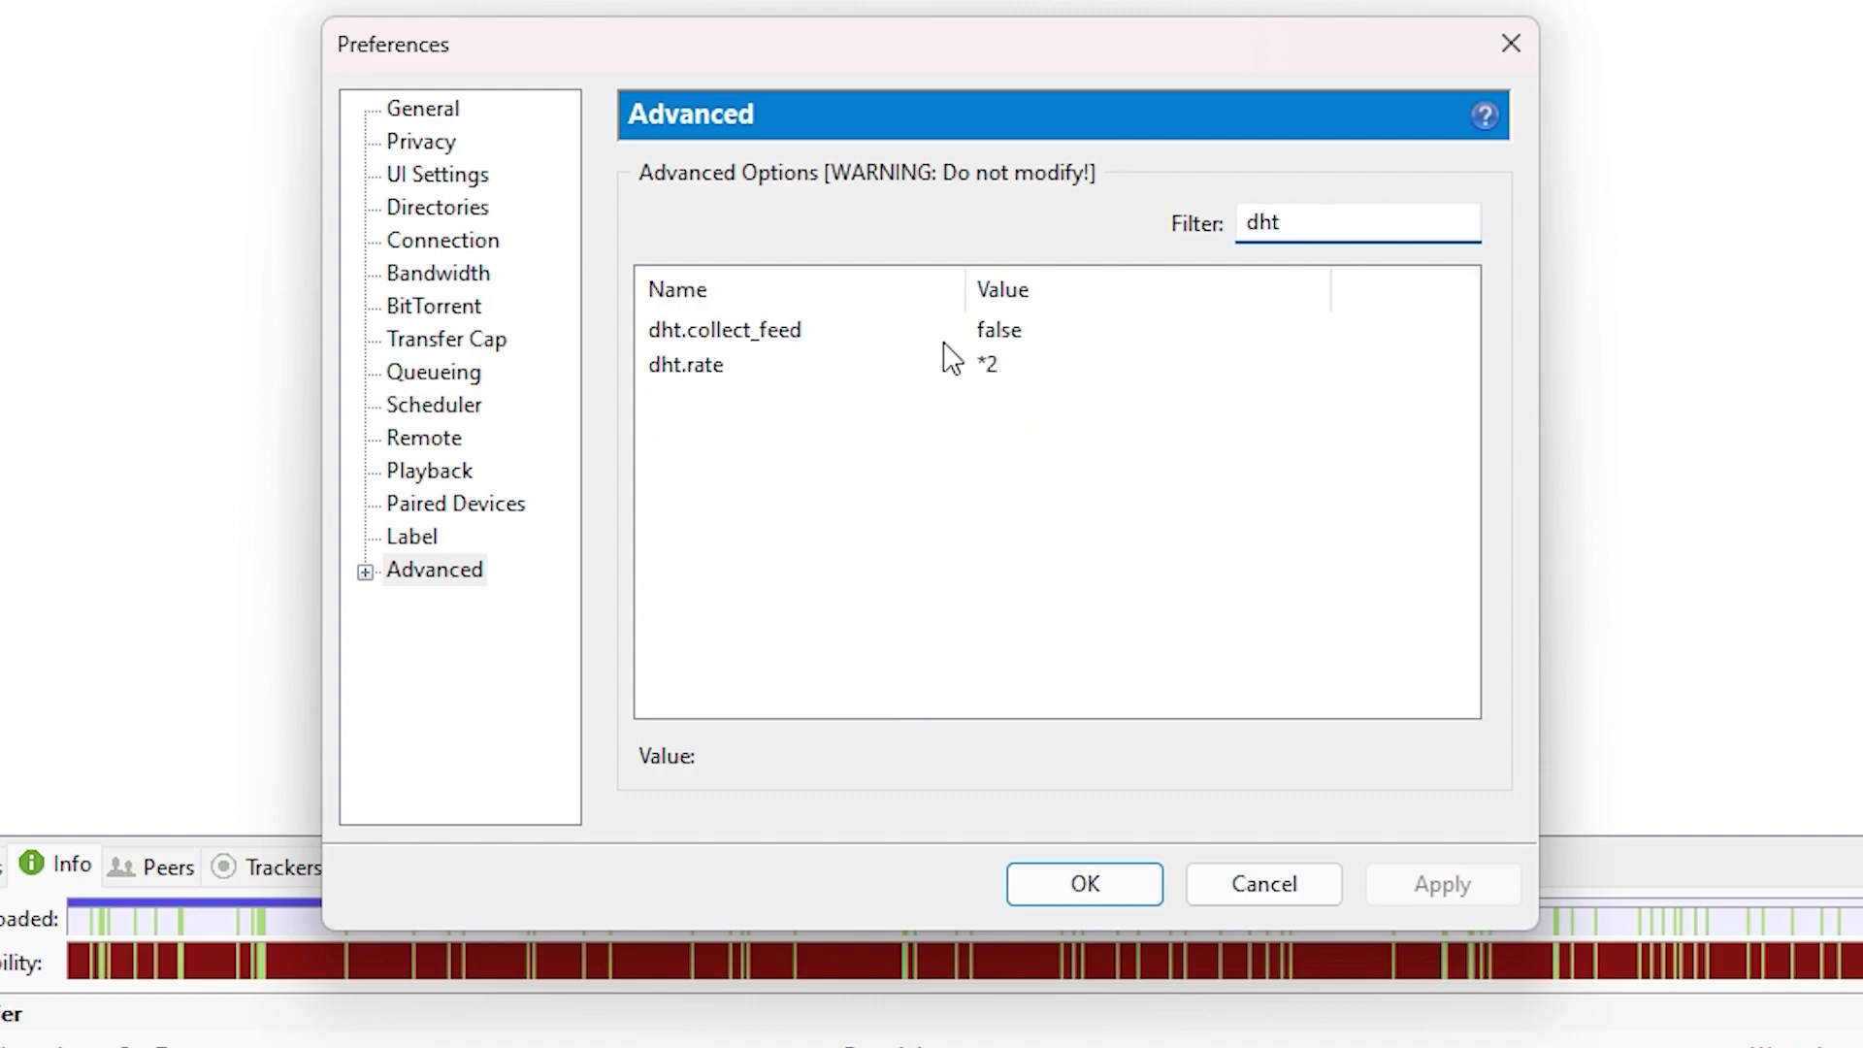
click(832, 371)
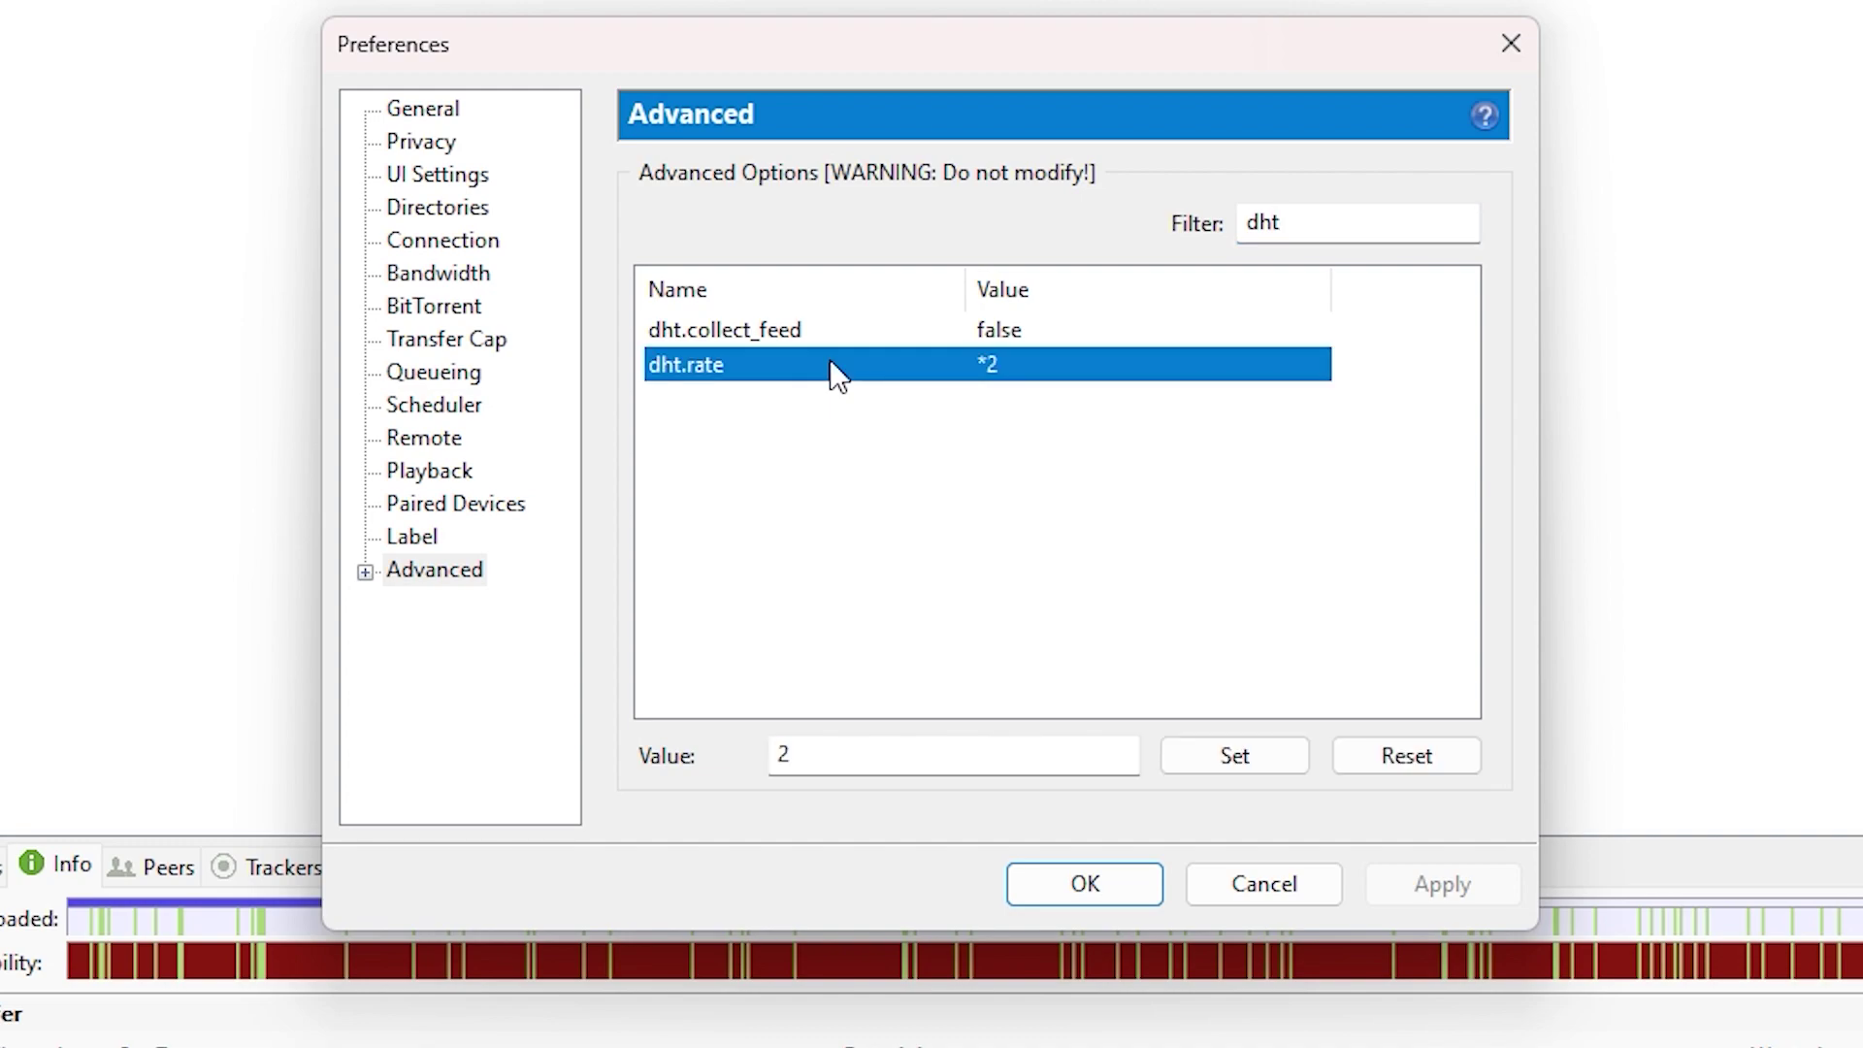
click(866, 760)
click(1273, 773)
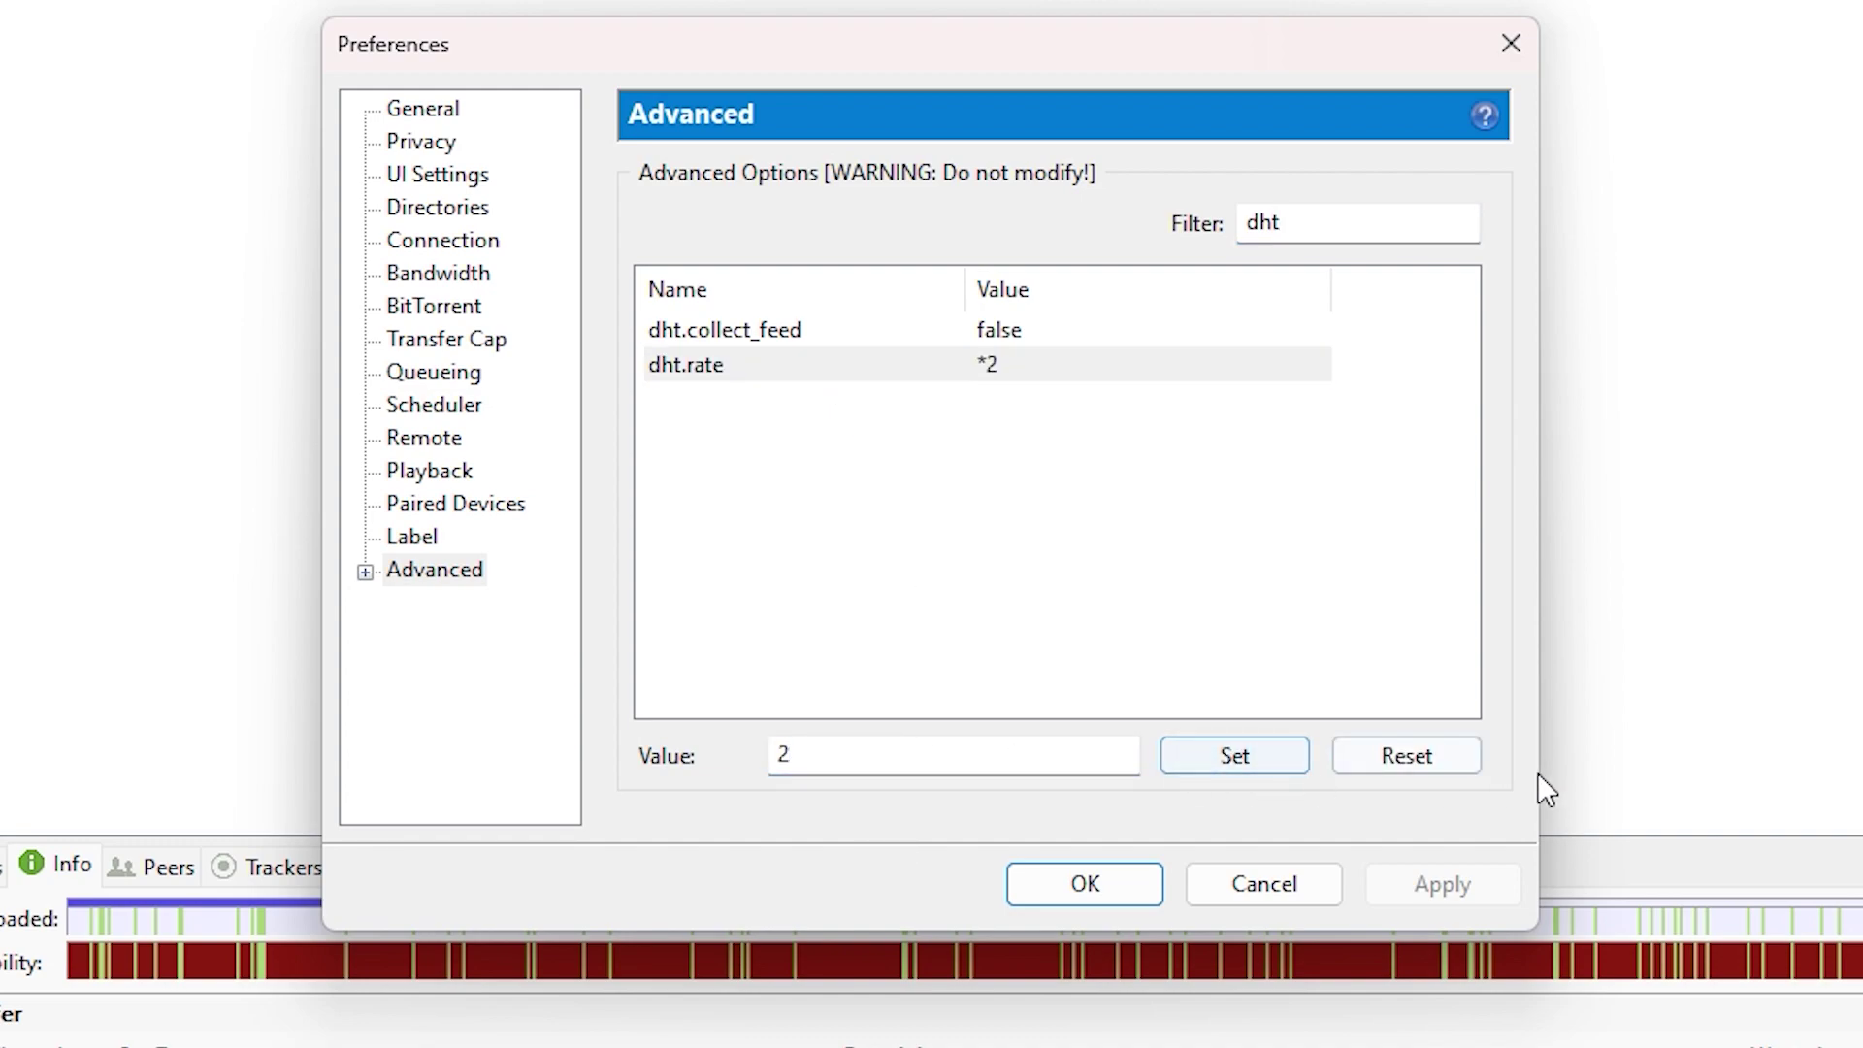
Filter by 'rss' and set rss.update_interval to 20.
drag(1306, 224, 1206, 195)
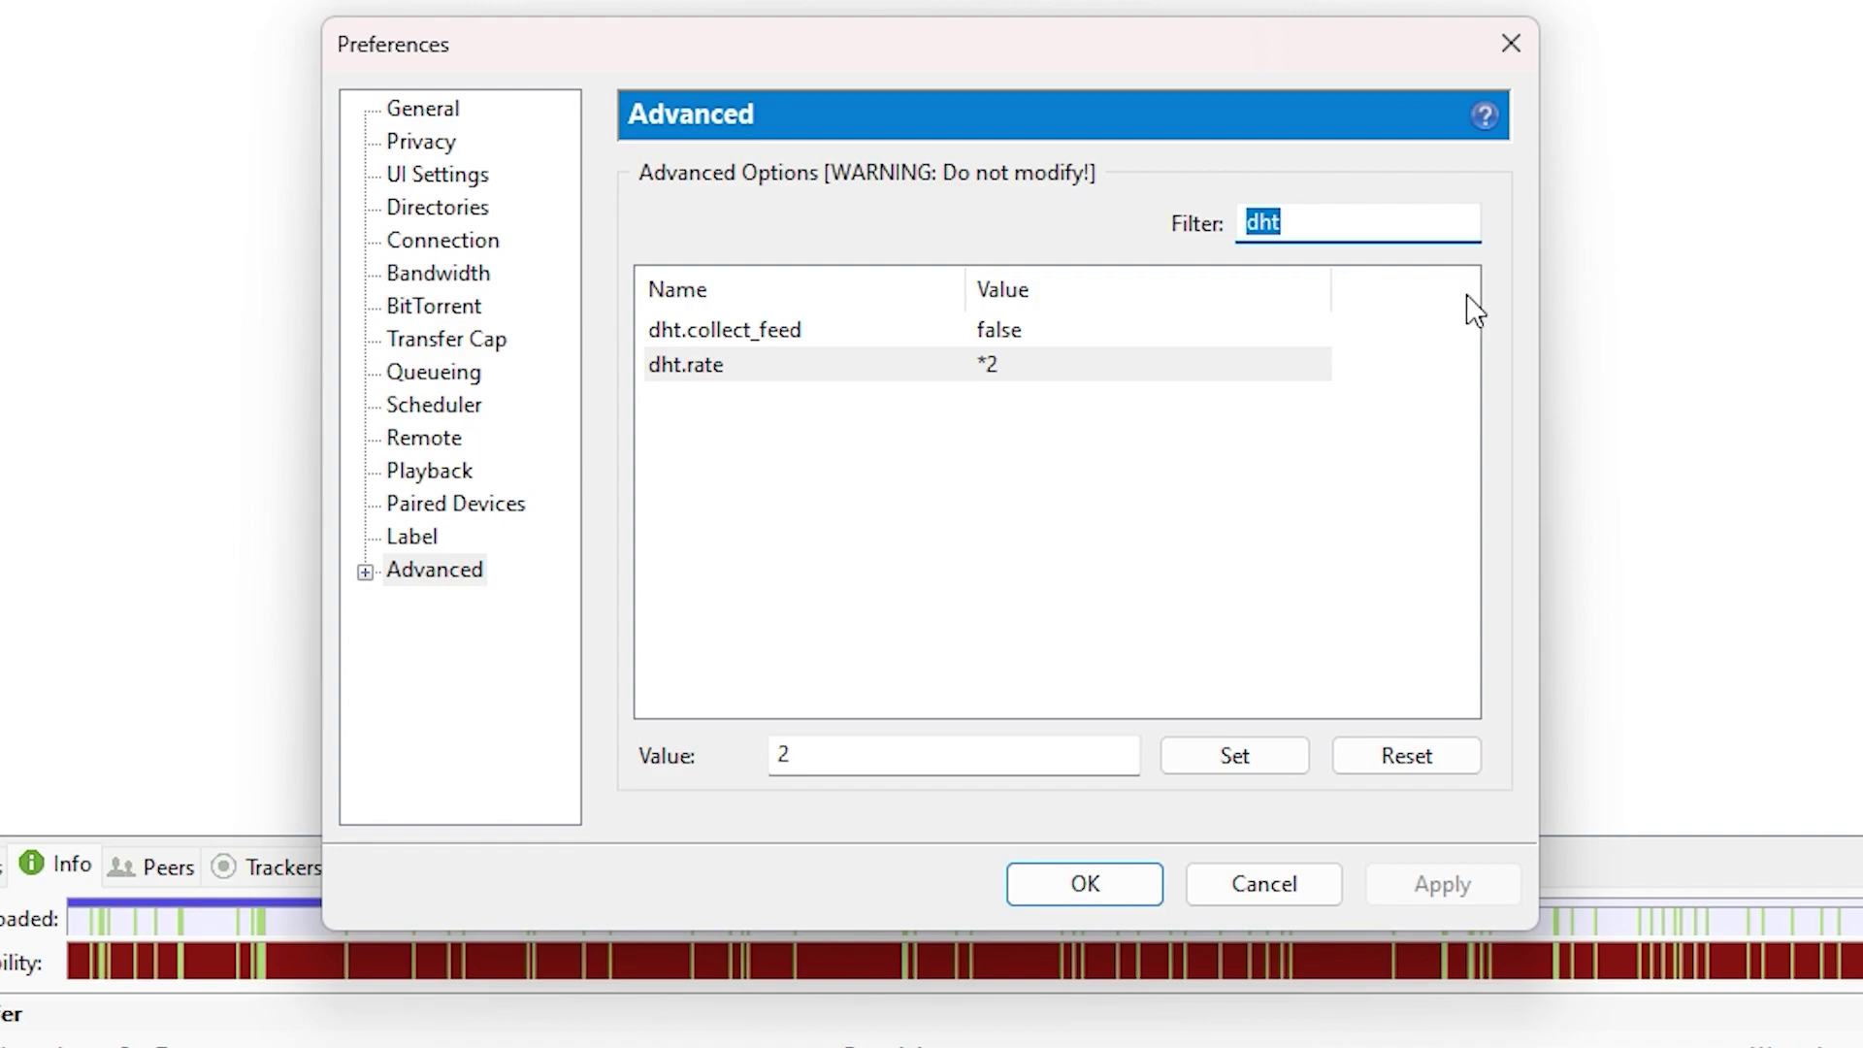
text(rss)
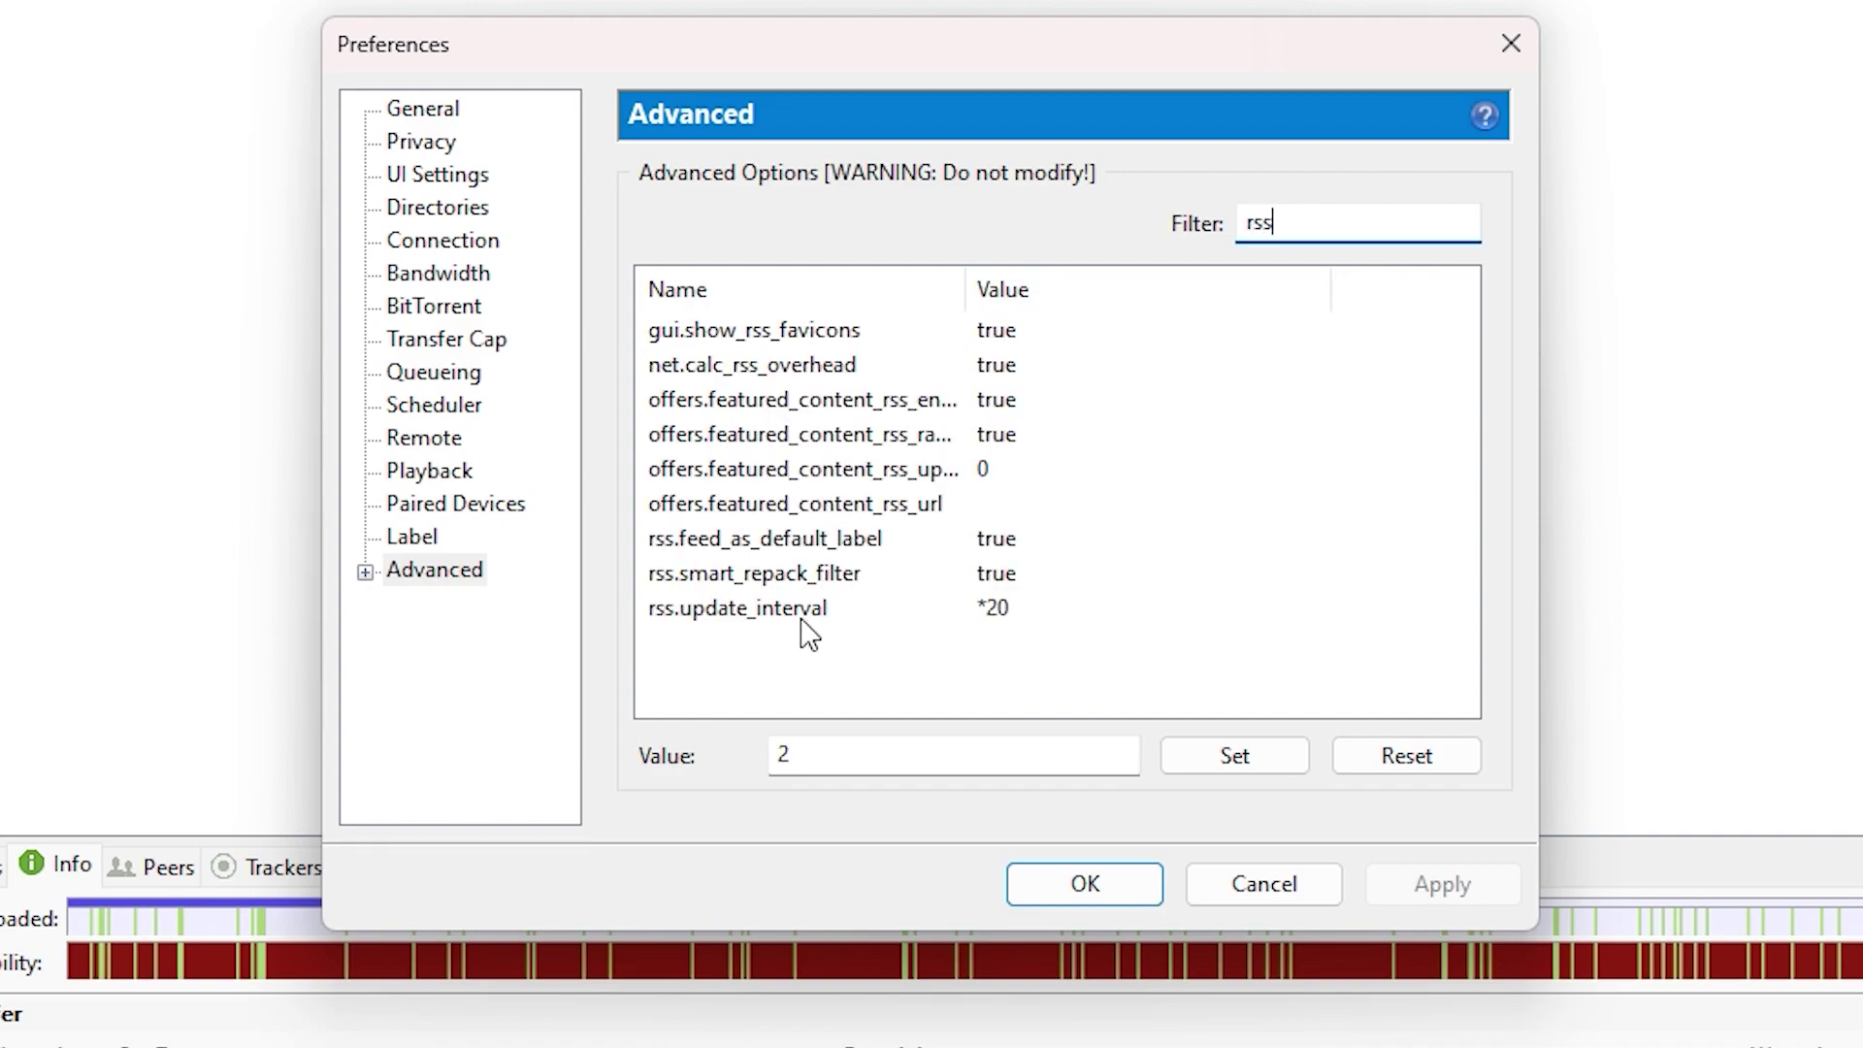
click(830, 609)
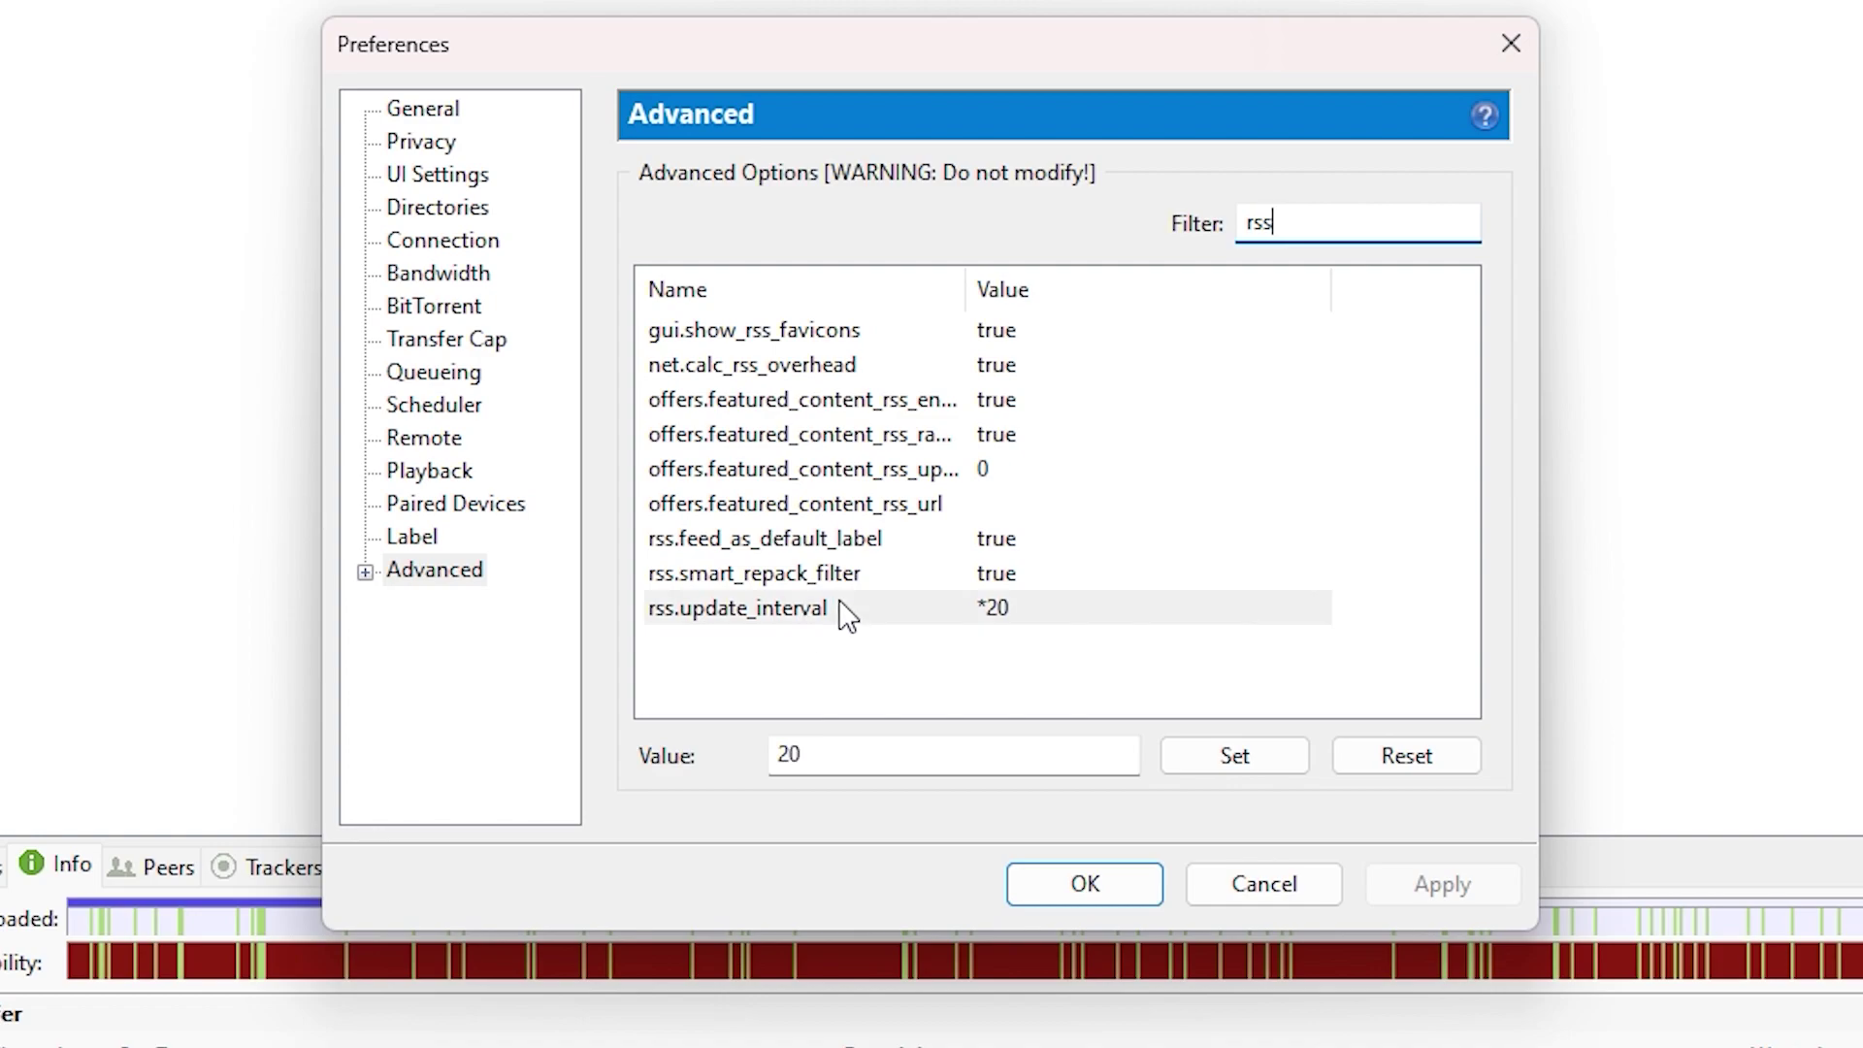
click(850, 742)
key(BackSpace)
text(0)
click(1227, 758)
Review the General, Connection, Bandwidth and Queueing preference pages.
click(447, 115)
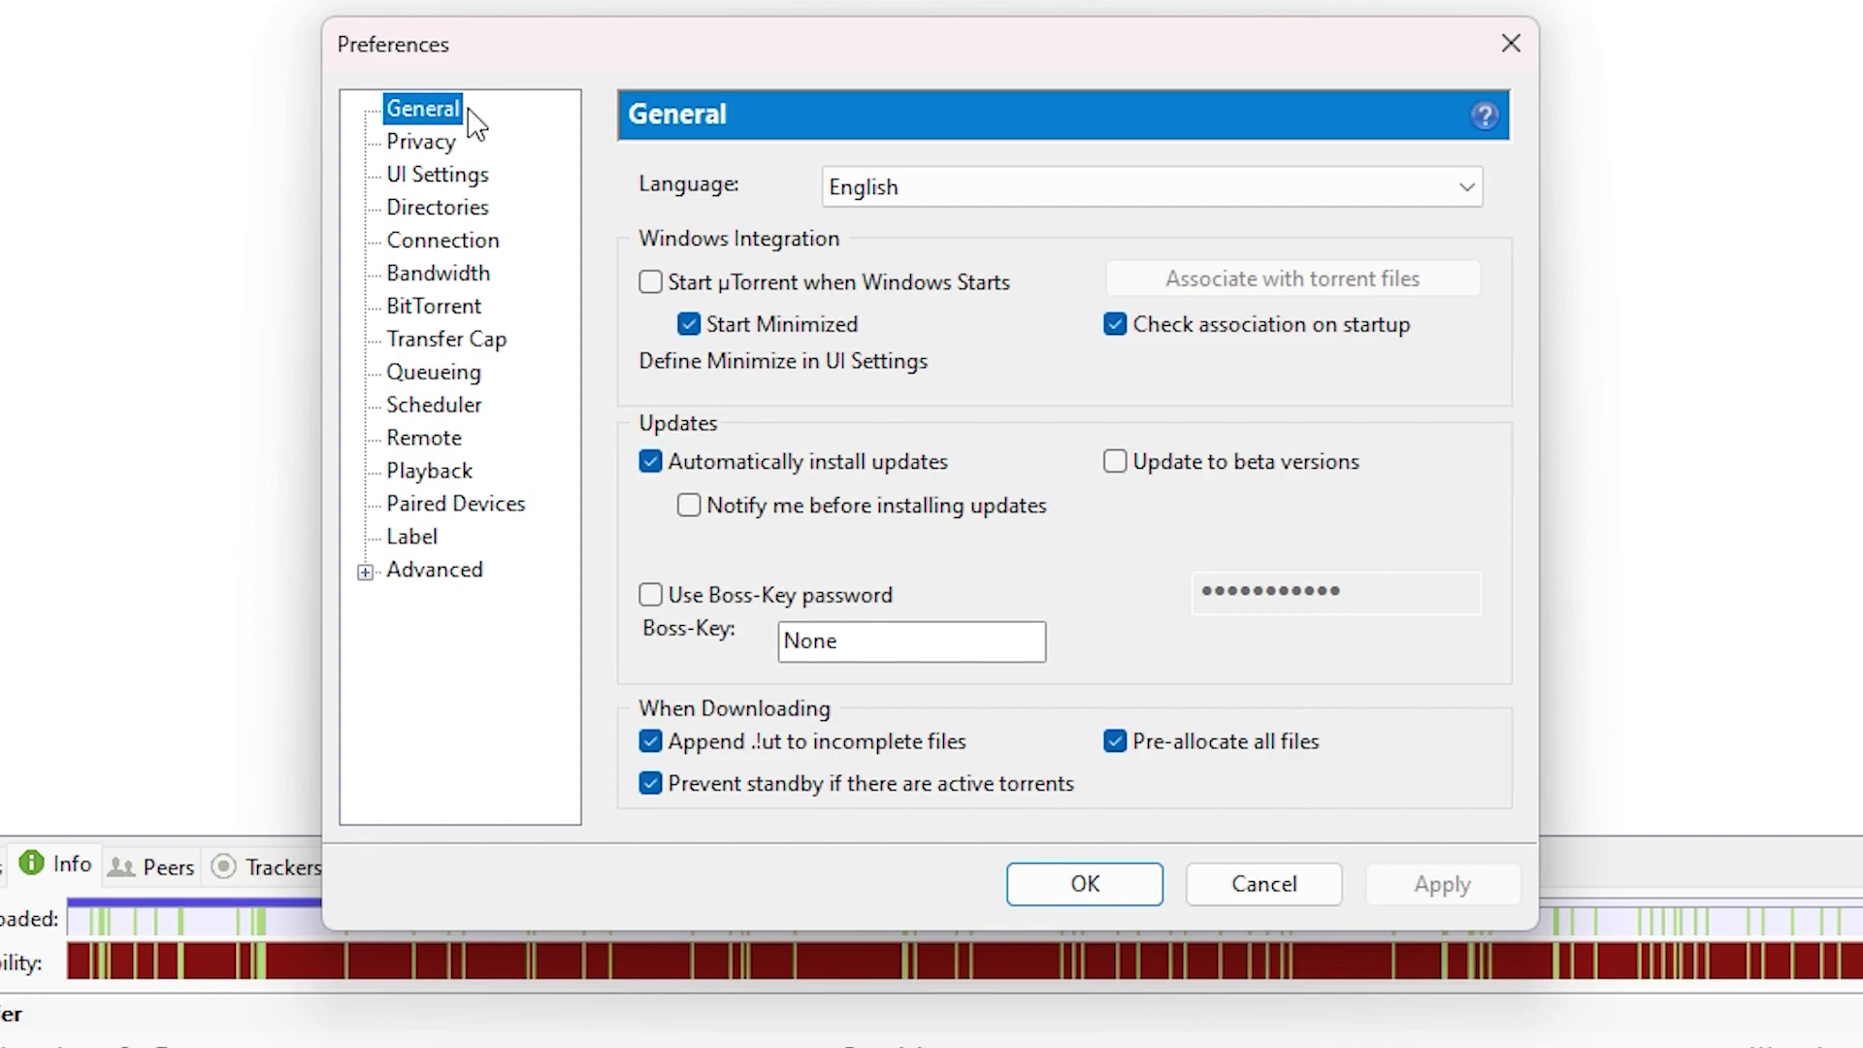
click(483, 250)
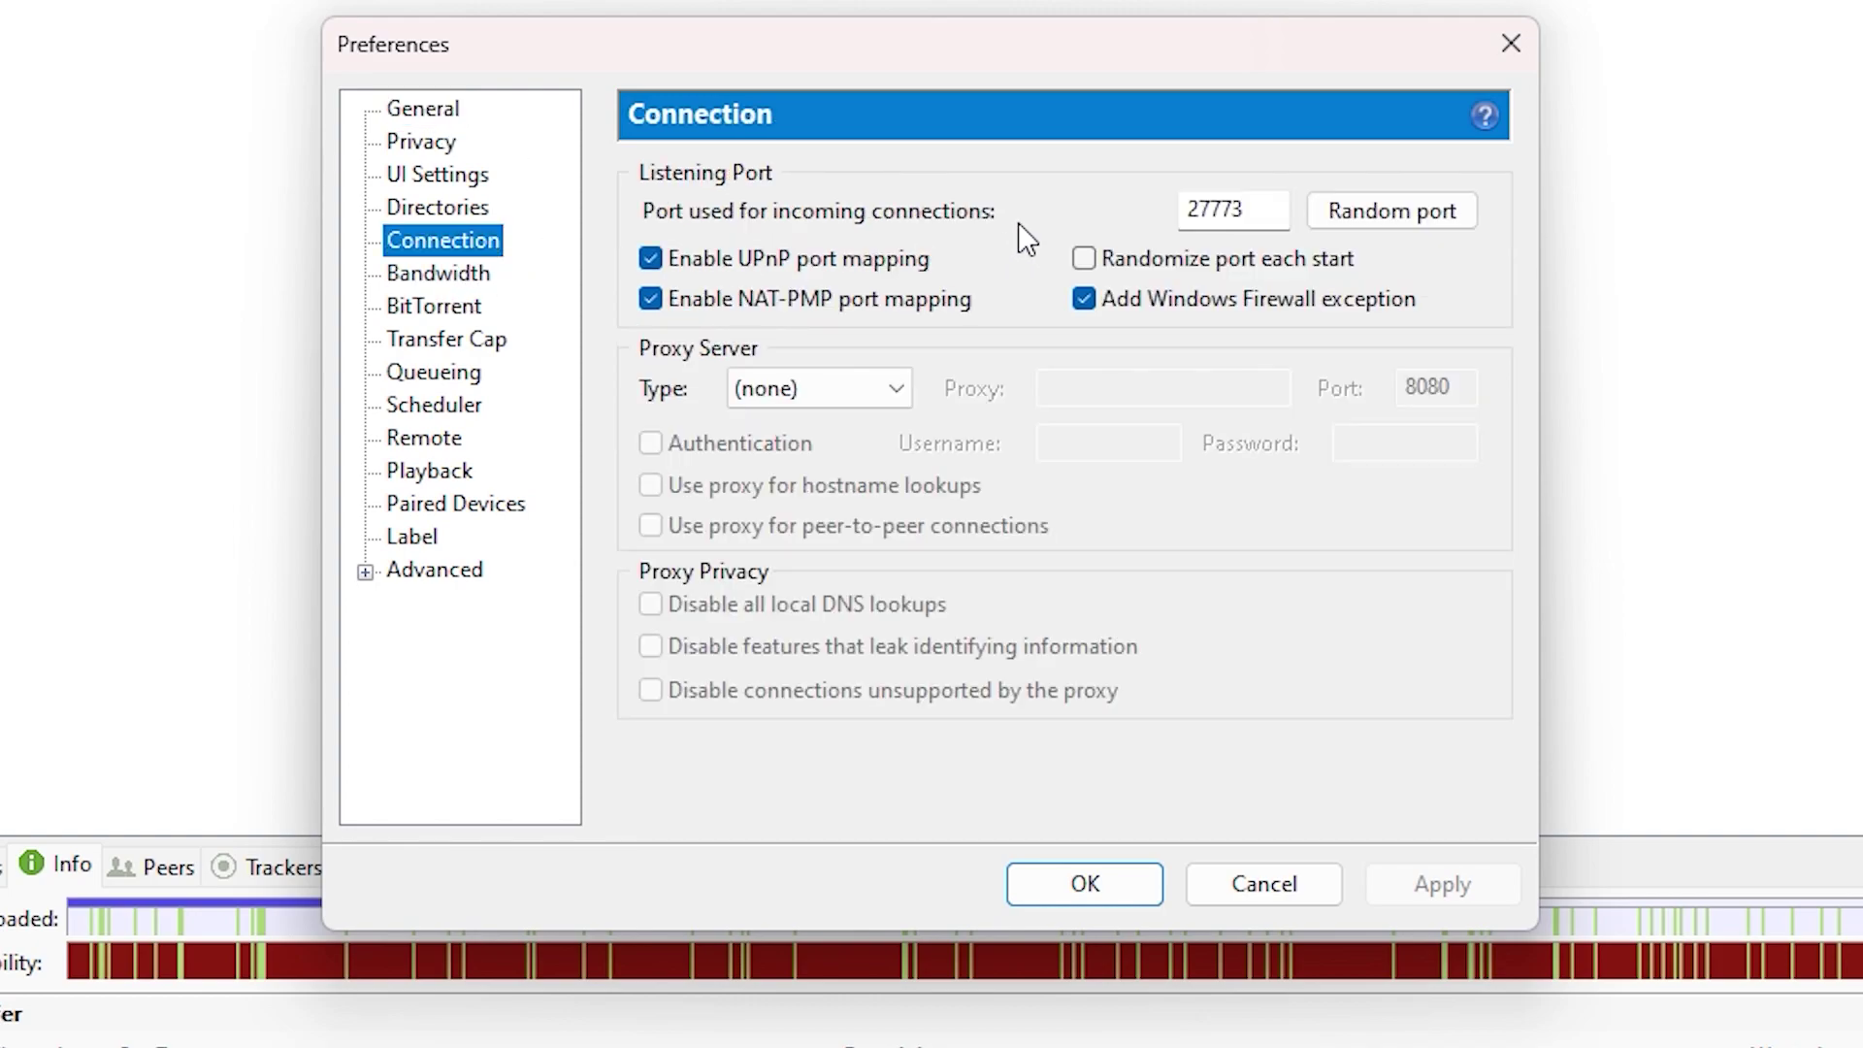
click(488, 282)
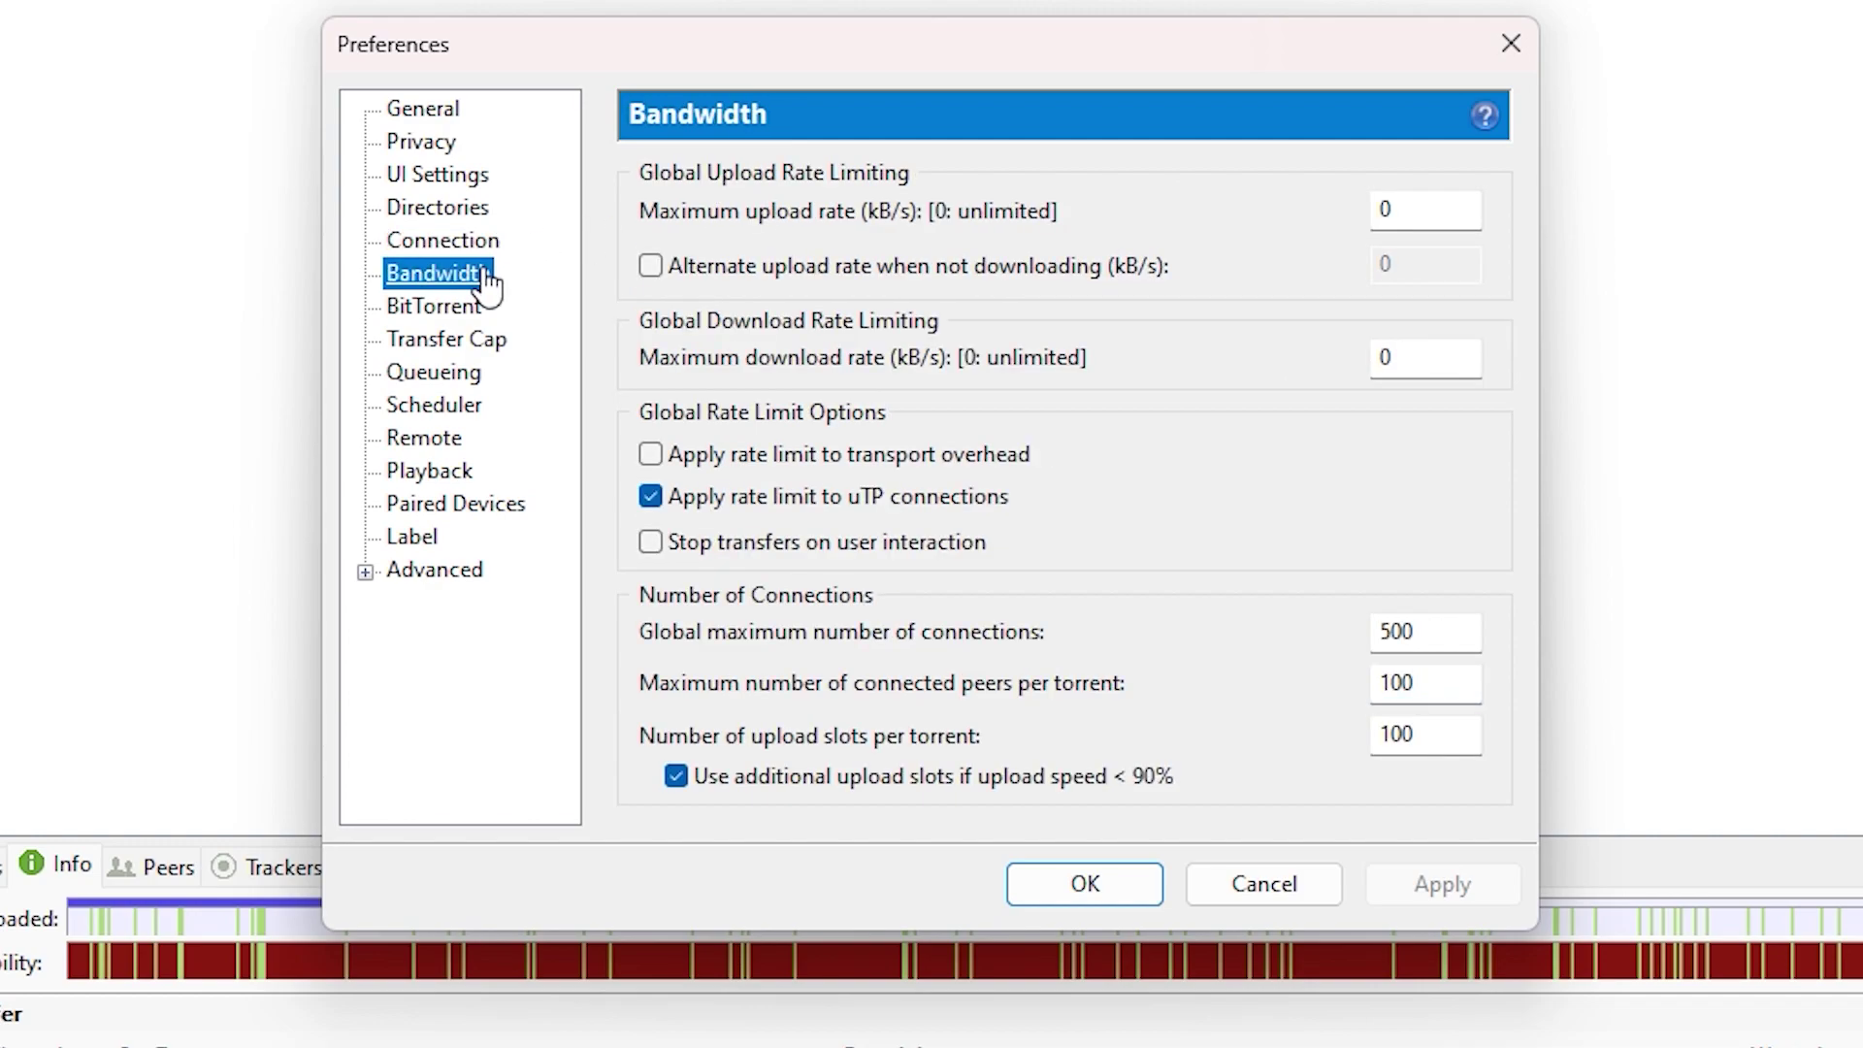
click(439, 386)
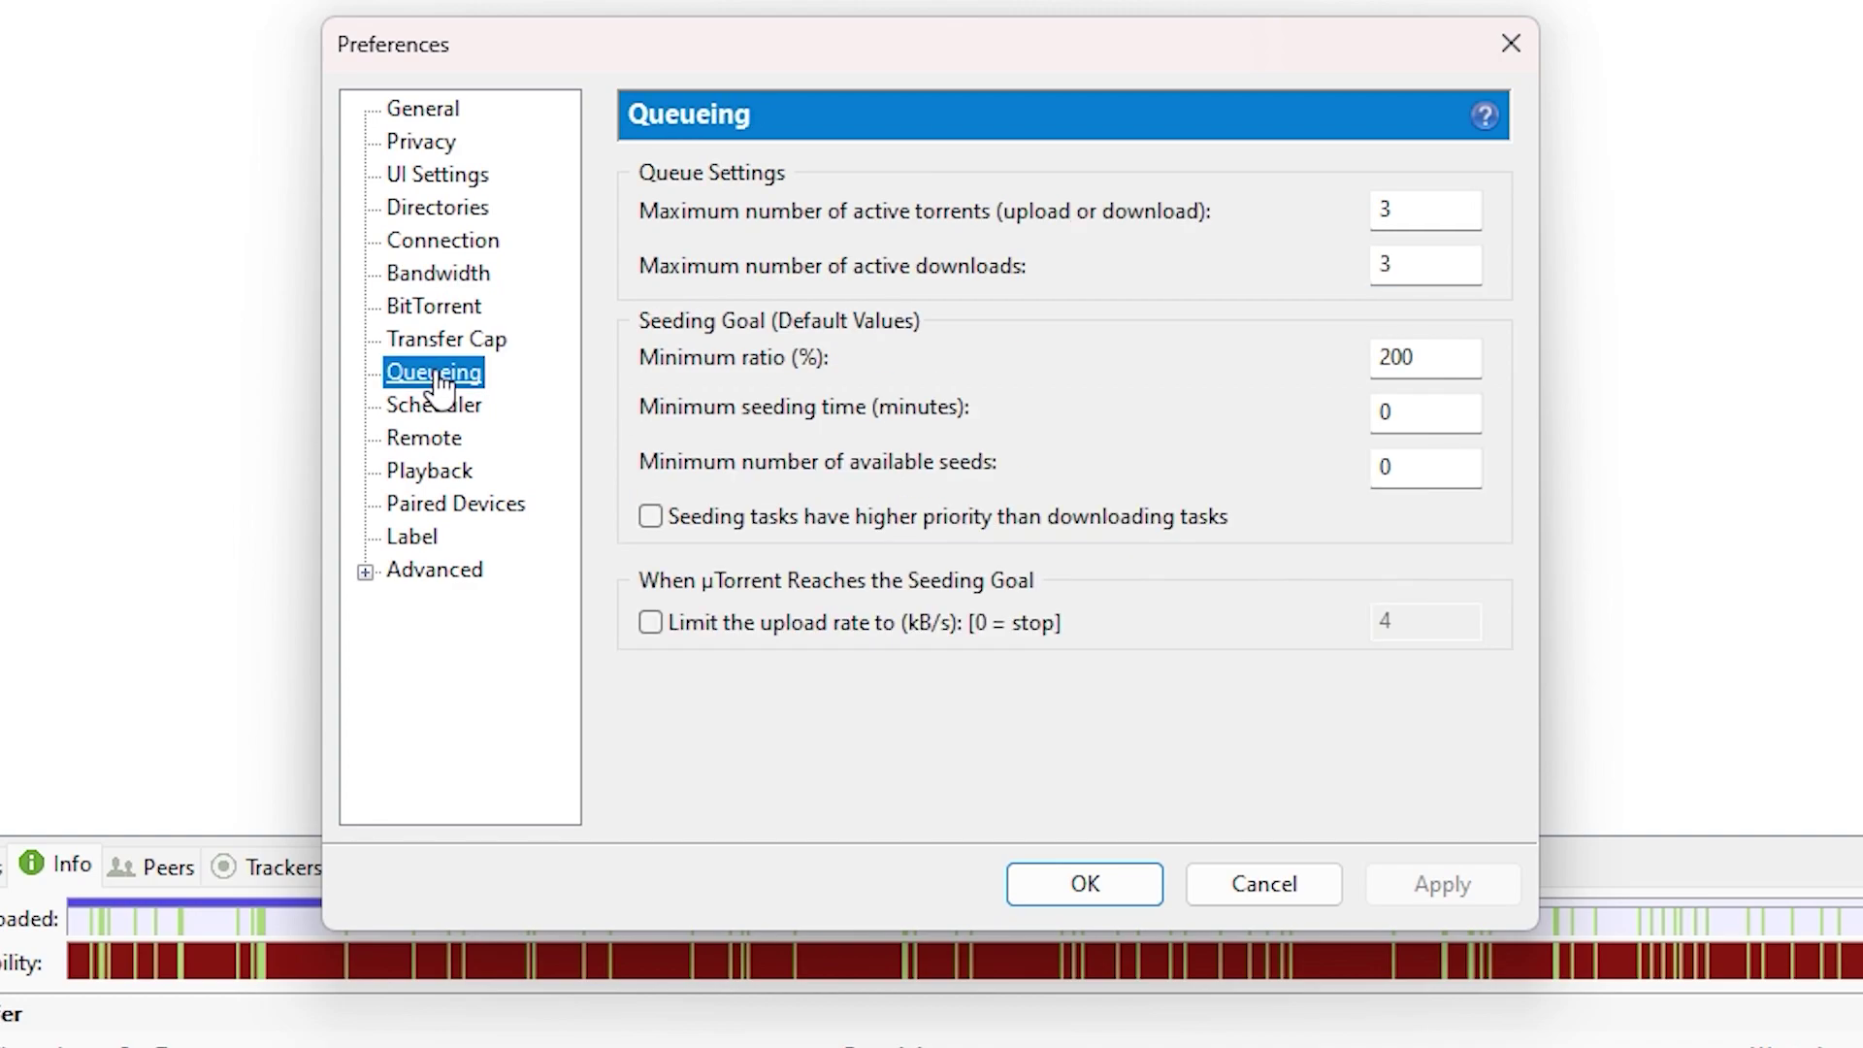
Return to Advanced and change the filter from 'rss' to 'dht'.
click(408, 573)
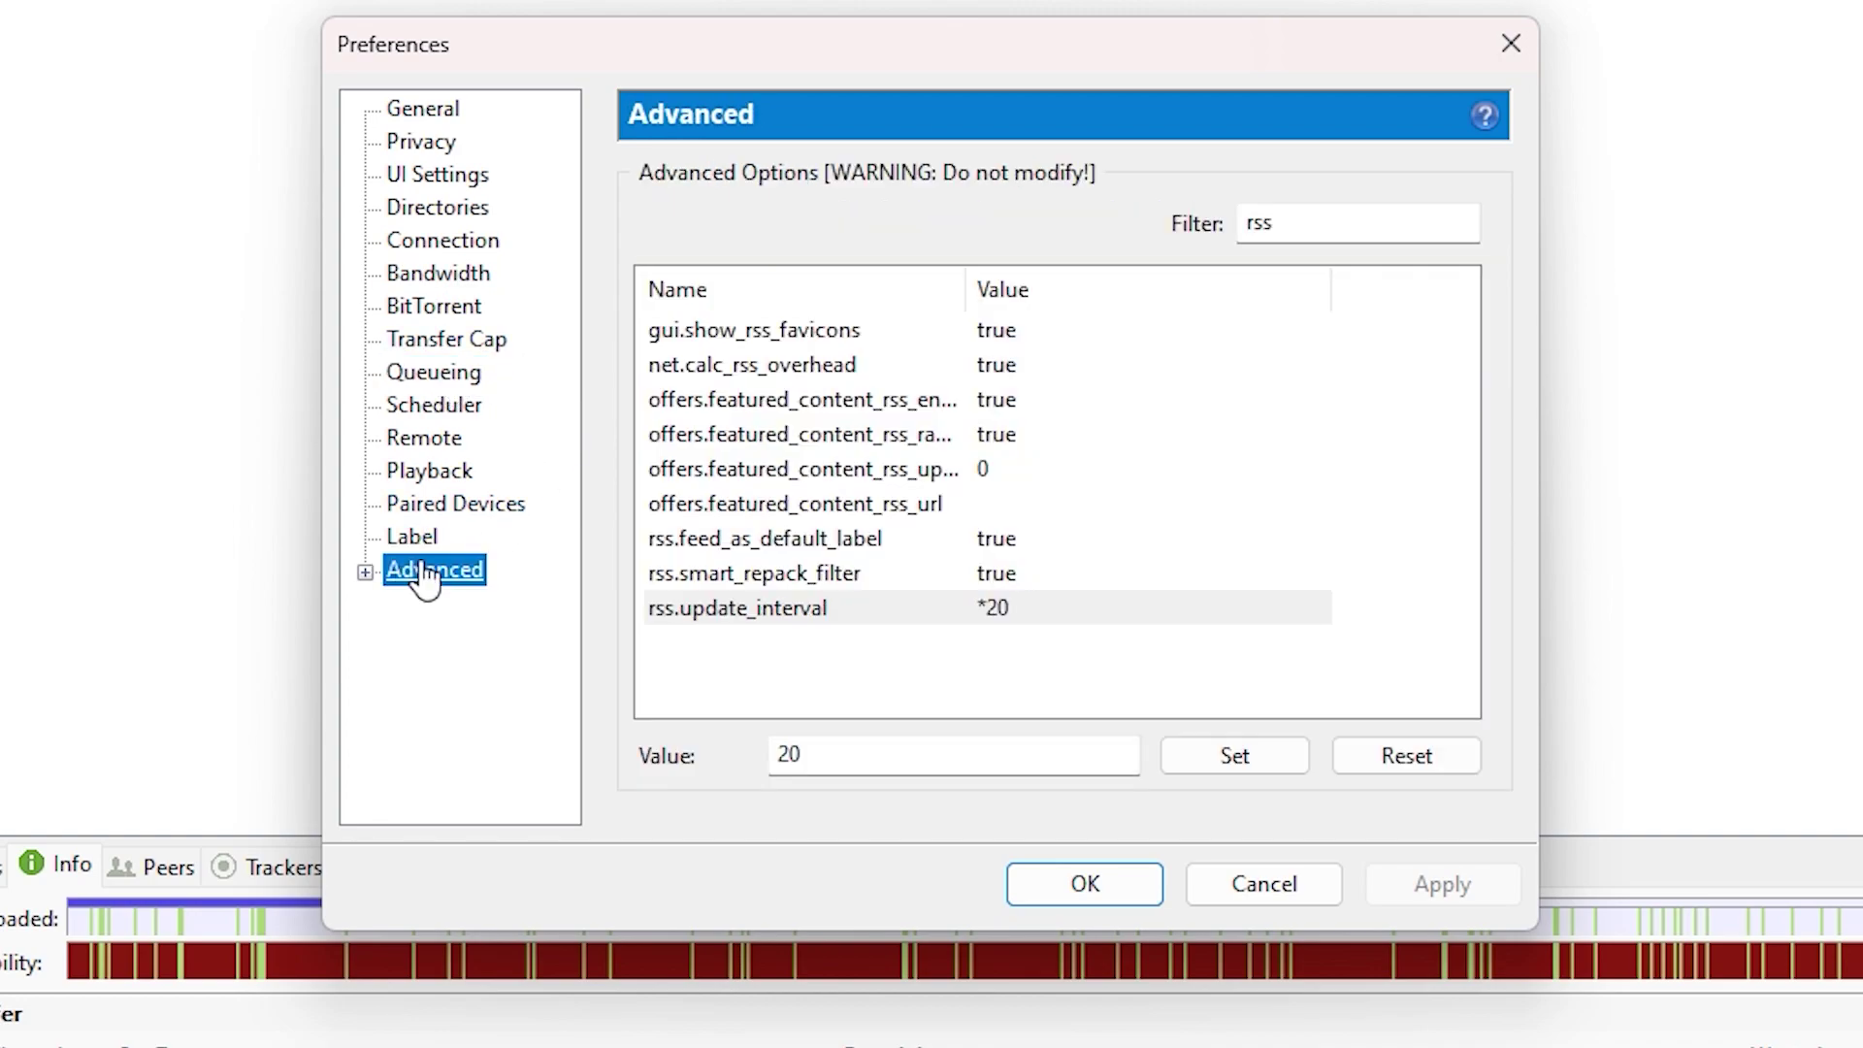
drag(1333, 225, 1227, 224)
text(dht)
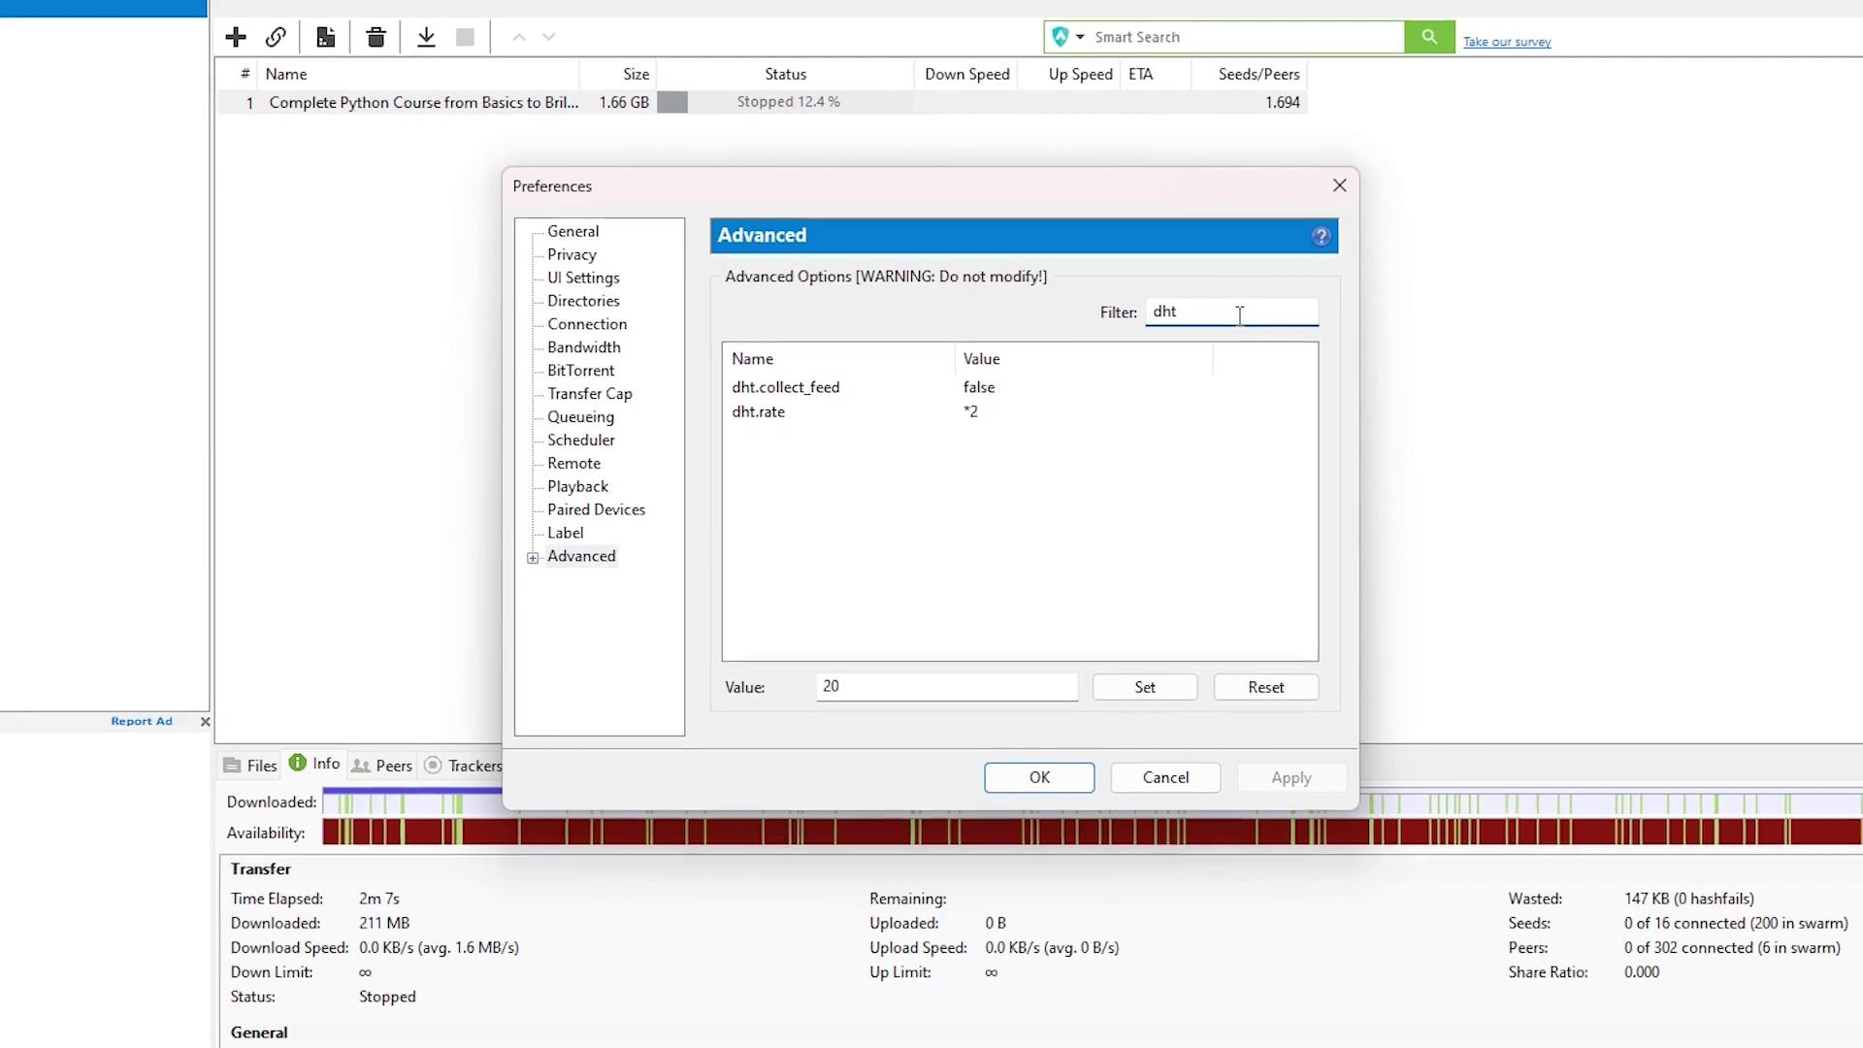
Close Preferences with Cancel and restart the stopped Python course torrent.
click(1165, 778)
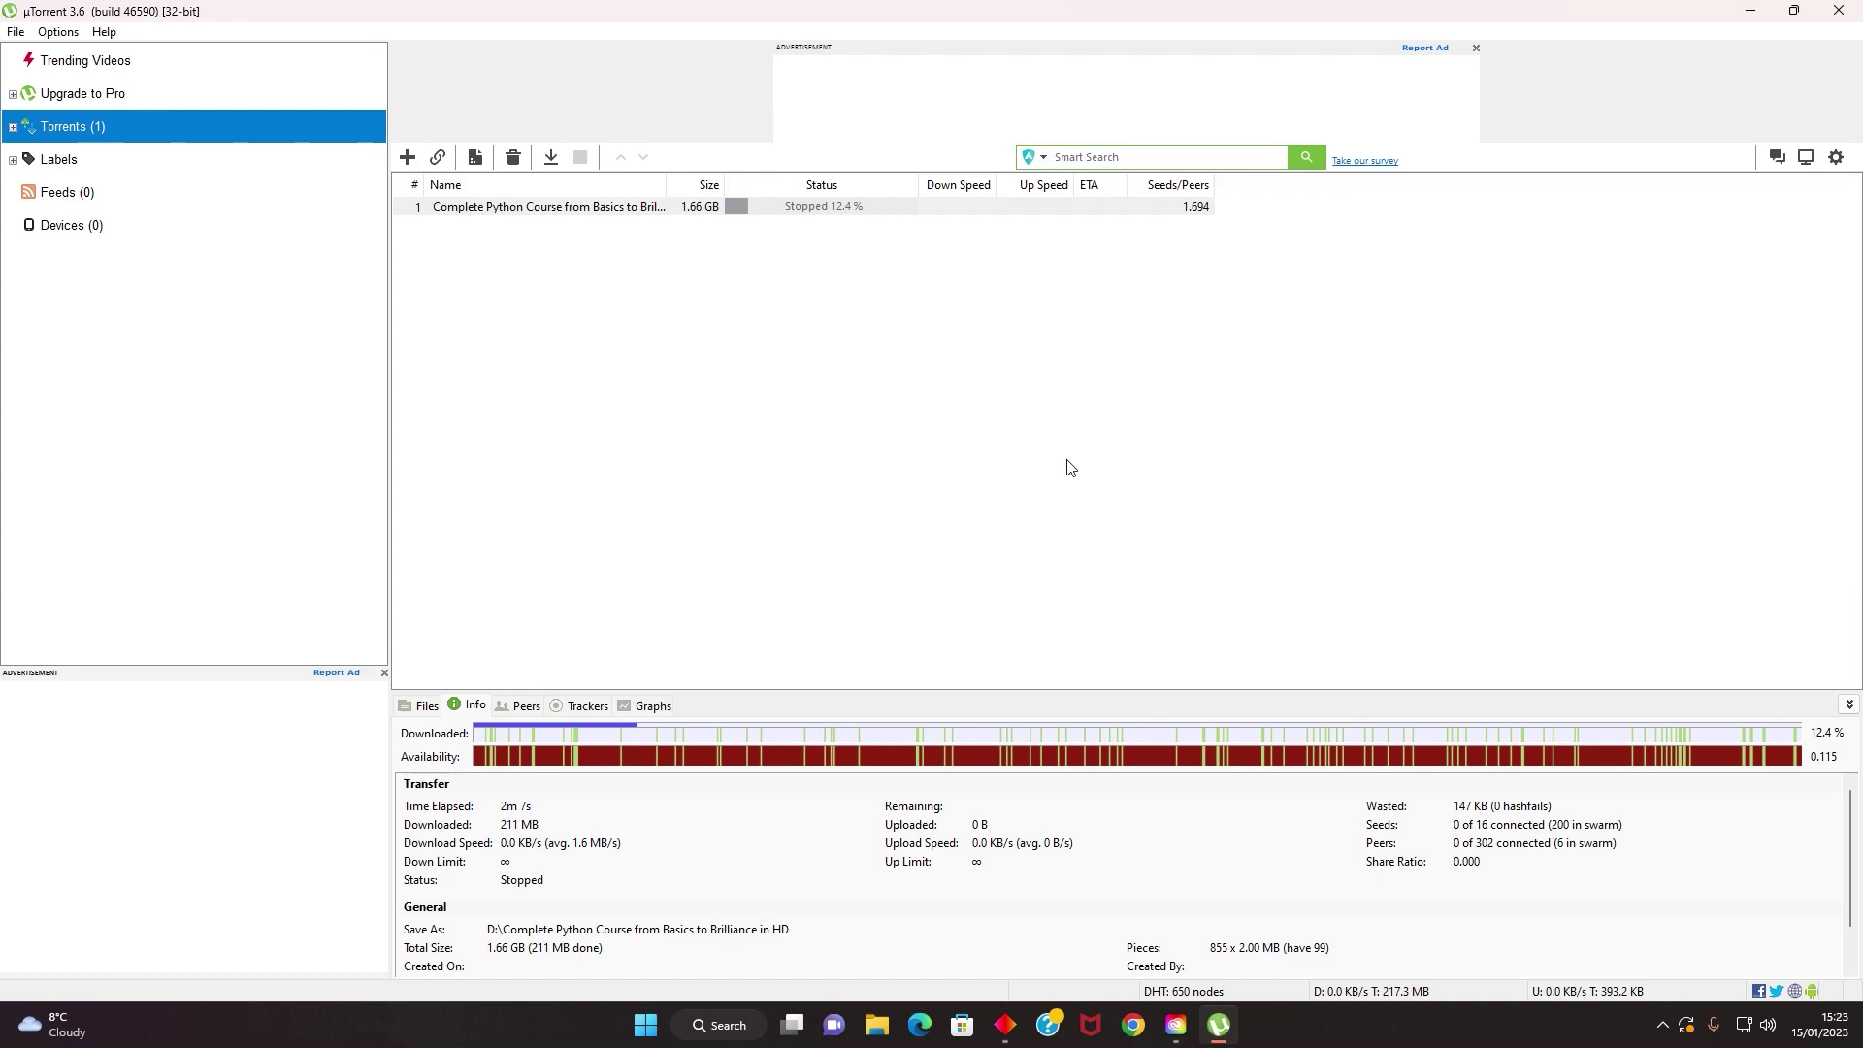
right_click(892, 206)
click(990, 370)
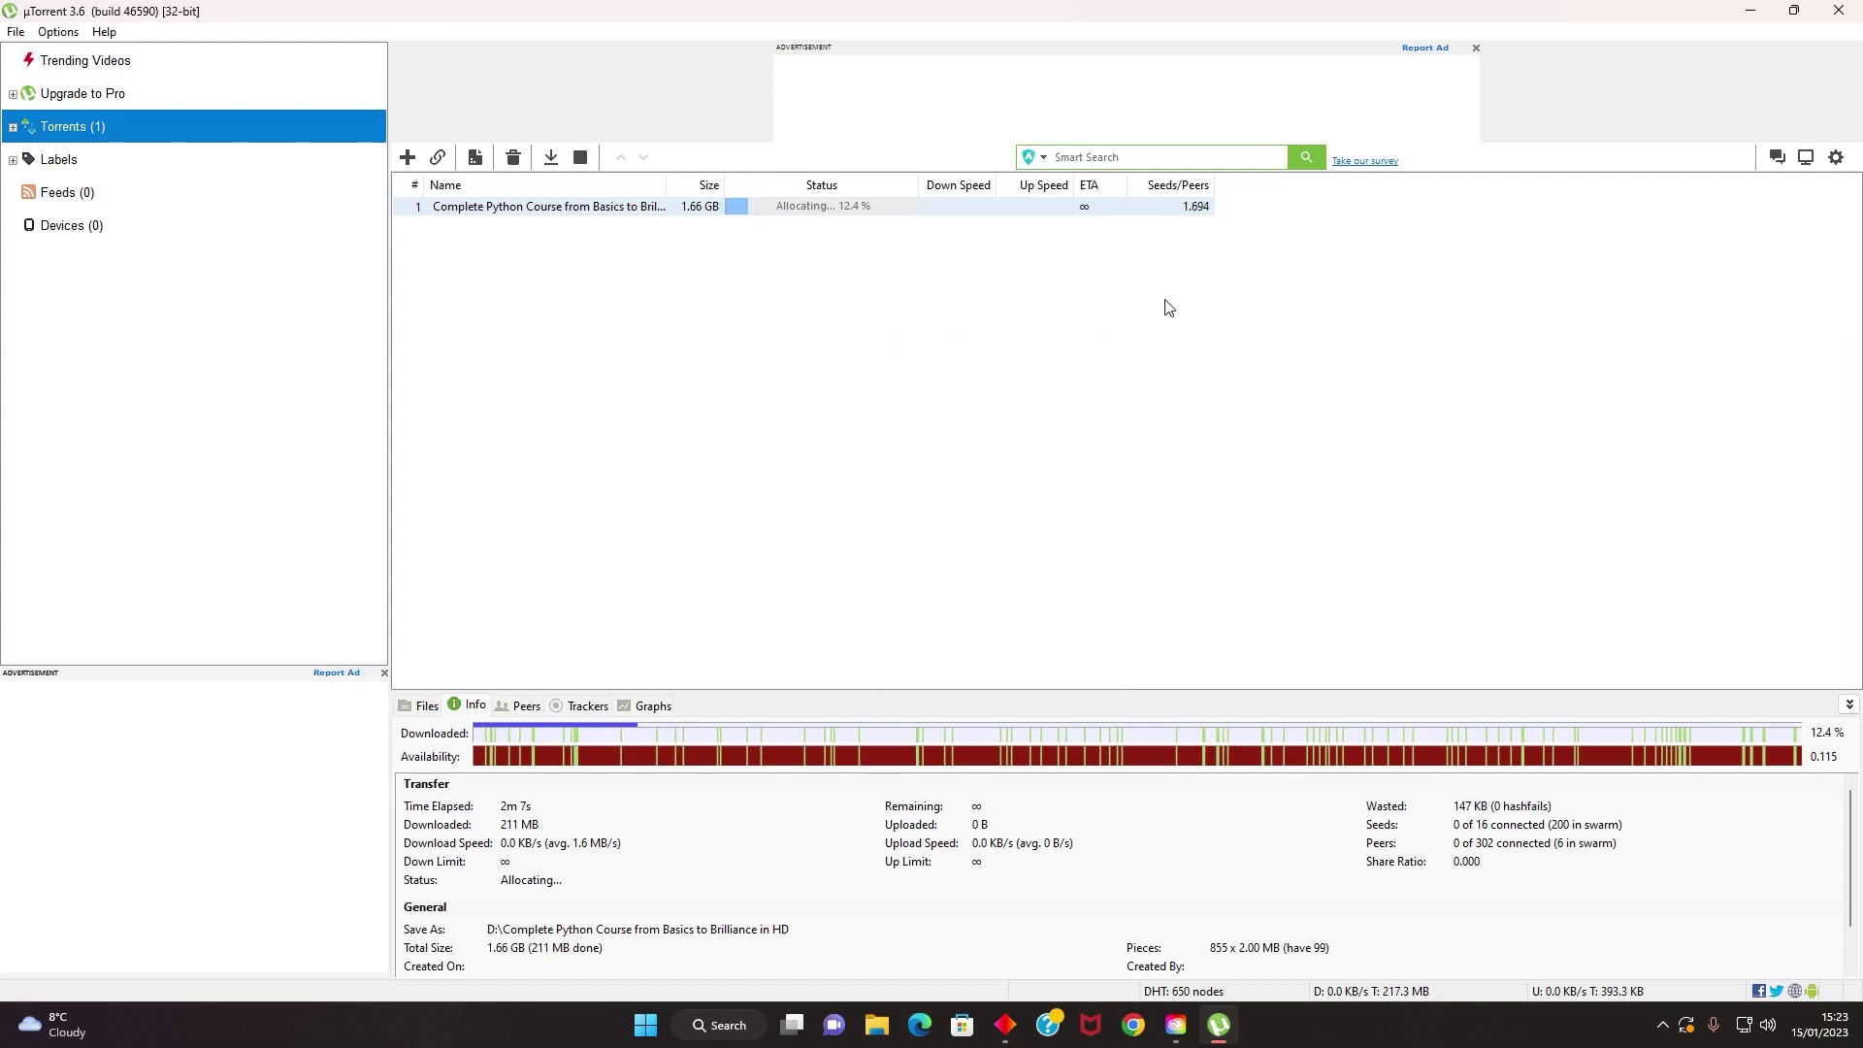